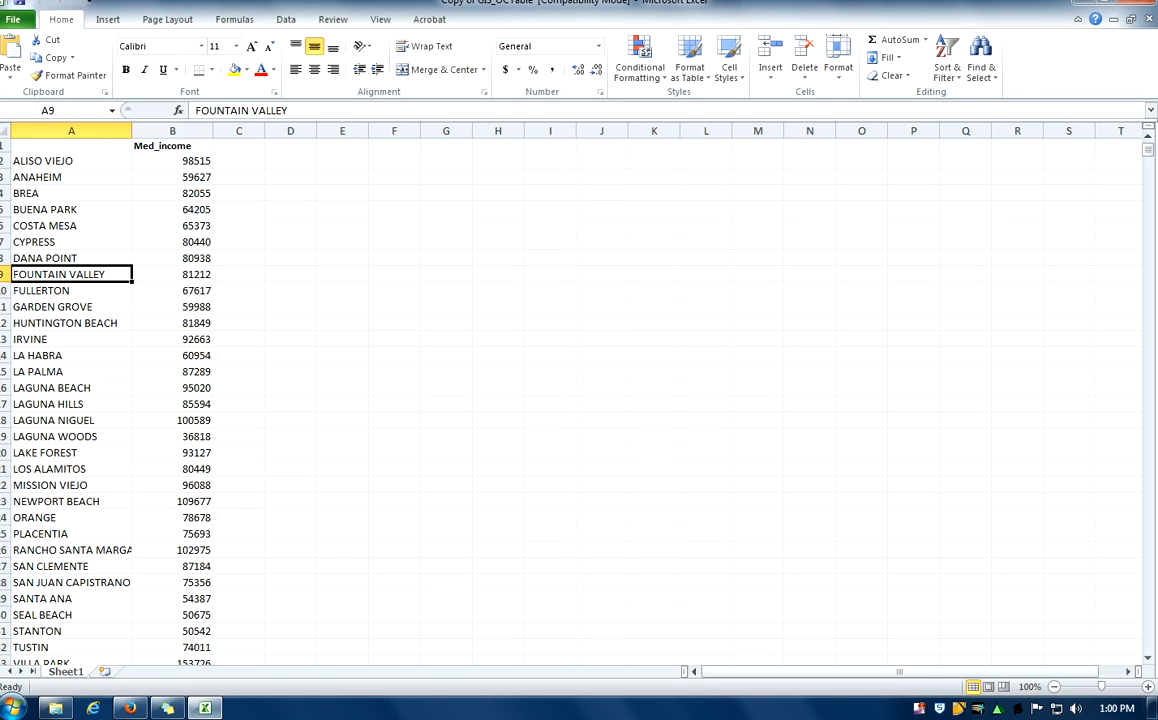
Switch to the Orange County data map in Firefox and export the selected city layer in ESRI ShapeFile format.
click(1083, 2)
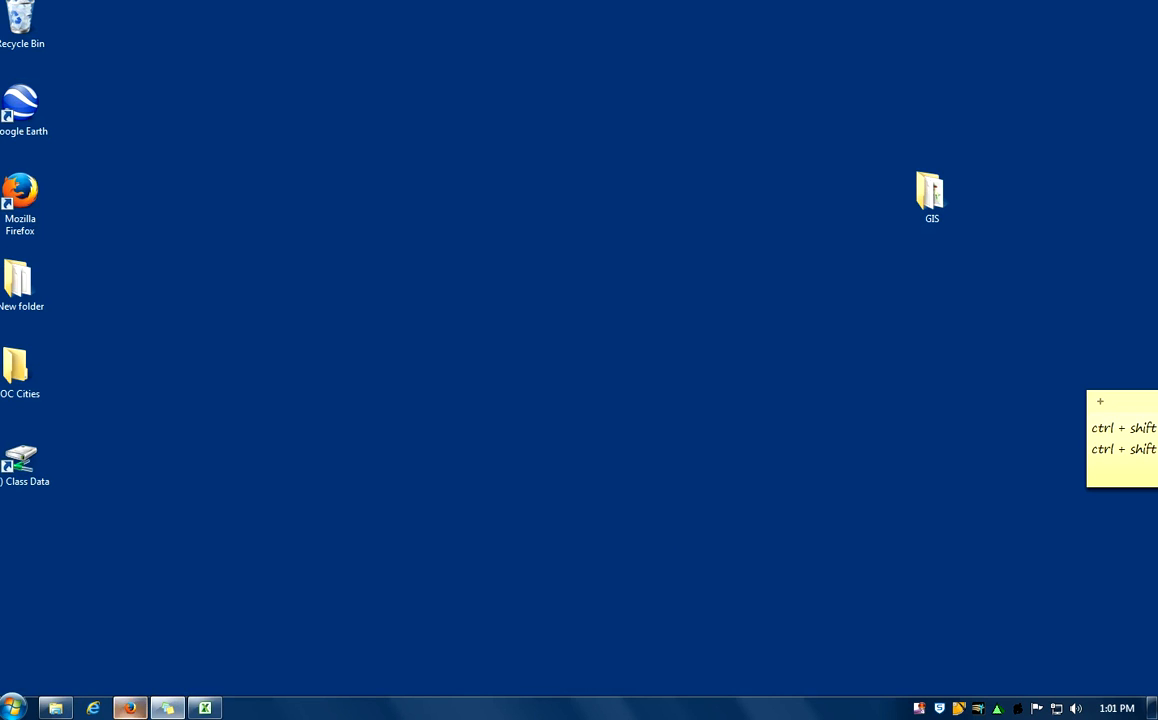
click(130, 707)
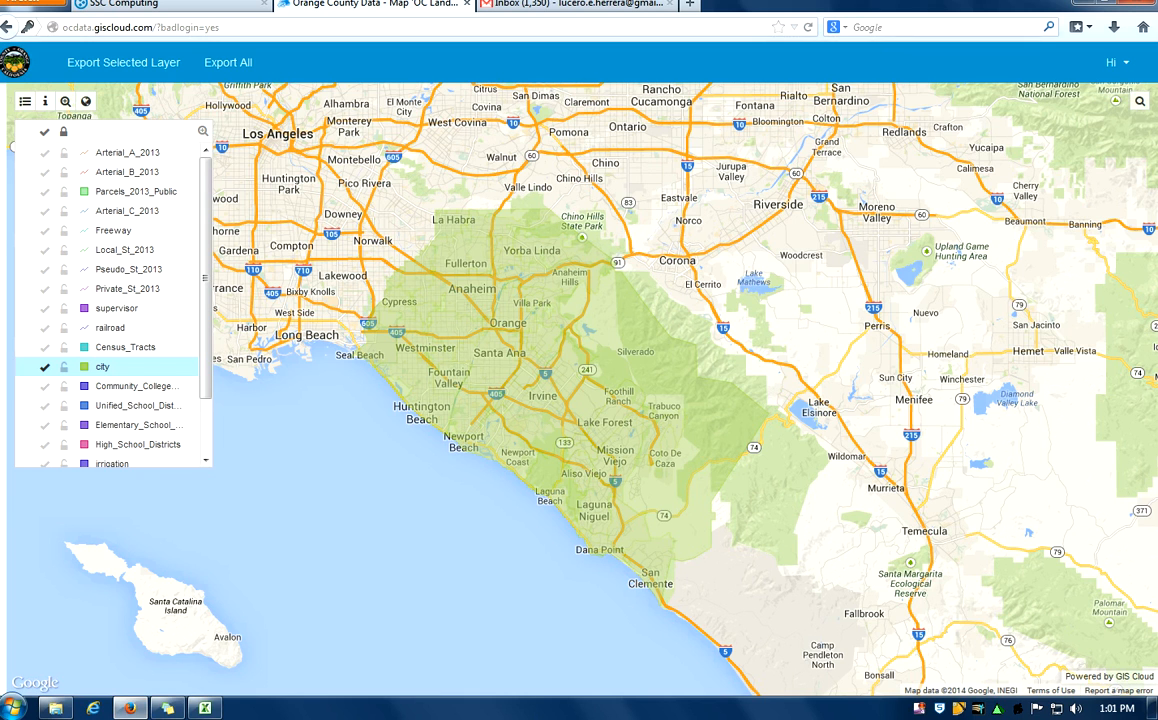
drag(590, 400, 590, 386)
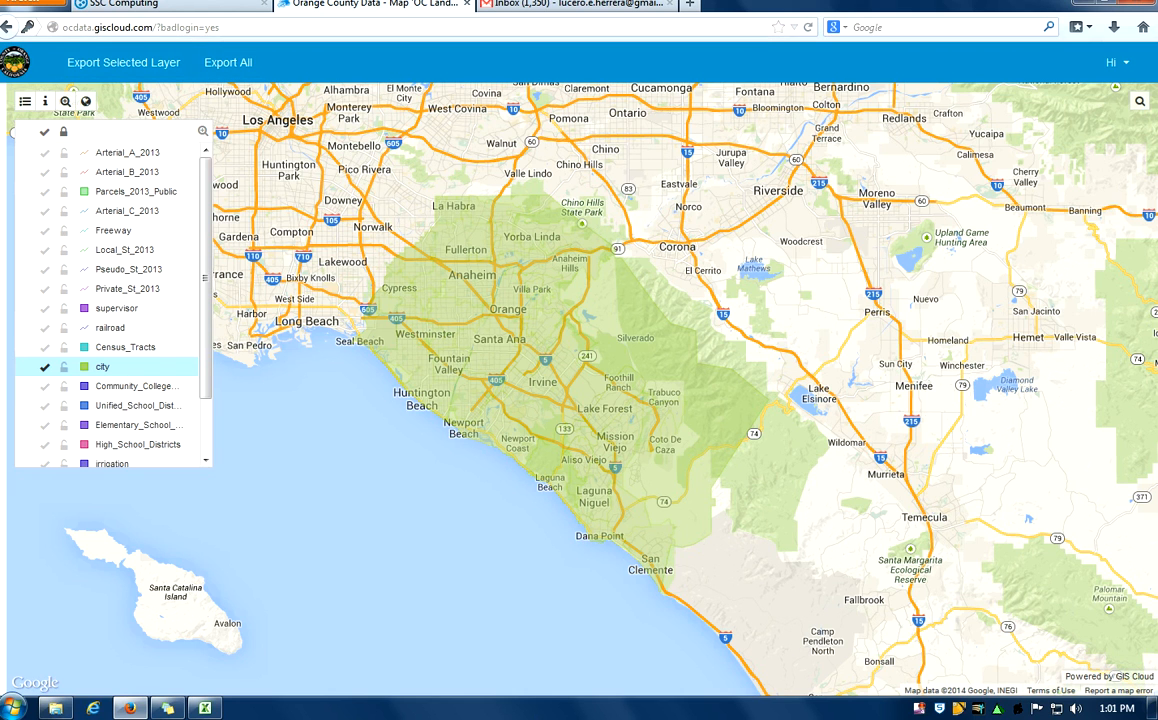
drag(600, 400, 602, 377)
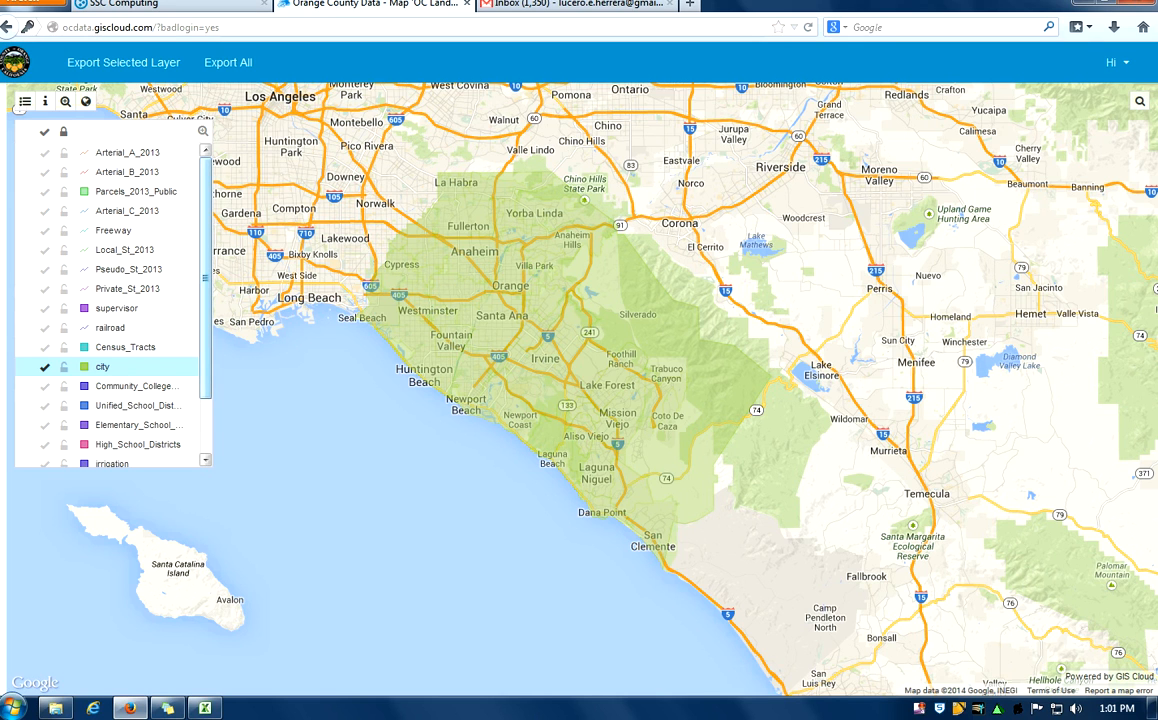
scroll(110, 300, down, 2)
scroll(110, 300, up, 2)
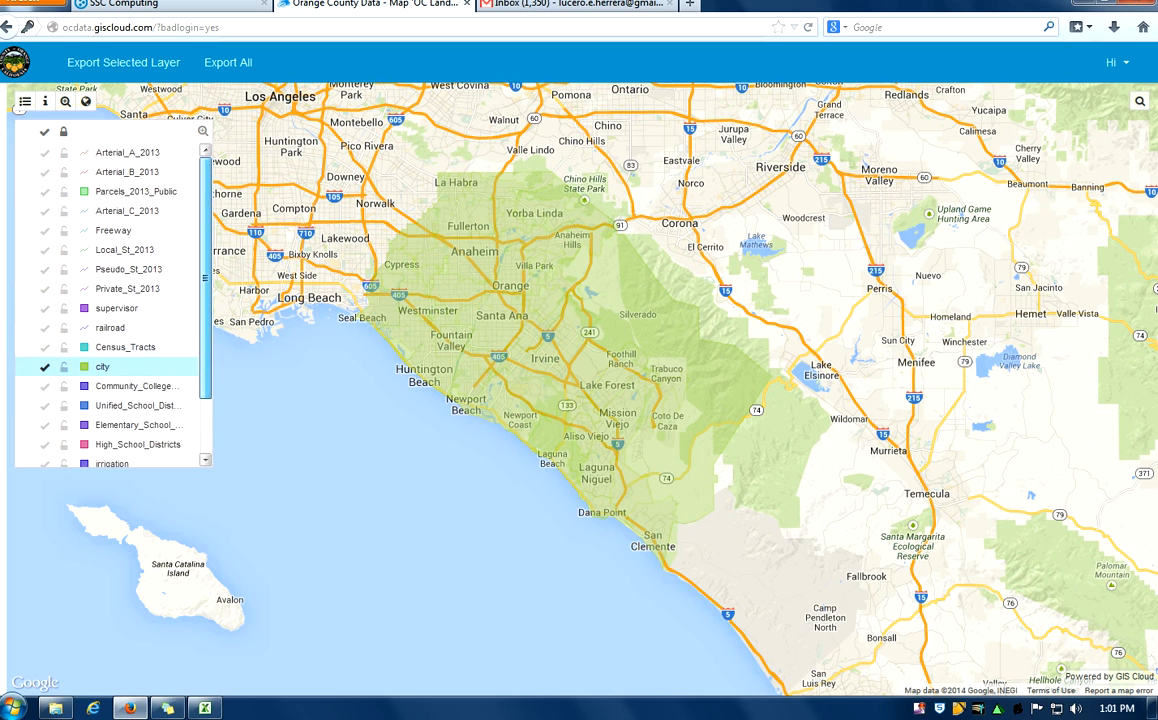
scroll(150, 340, down, 3)
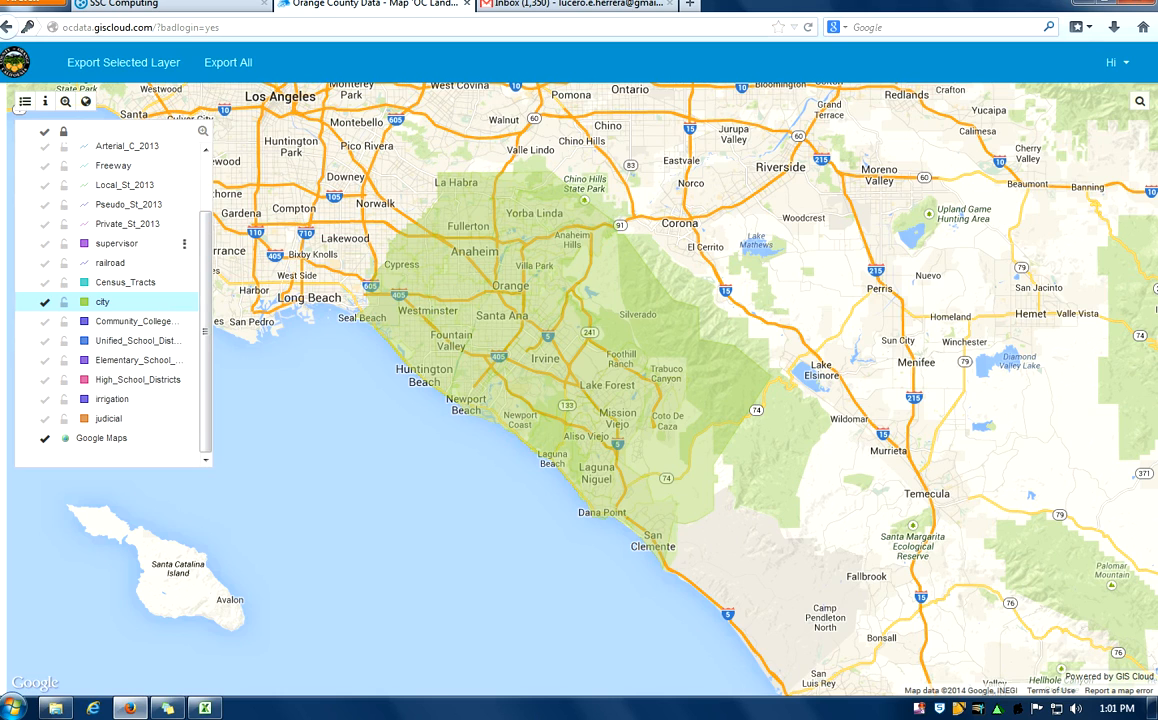
click(123, 62)
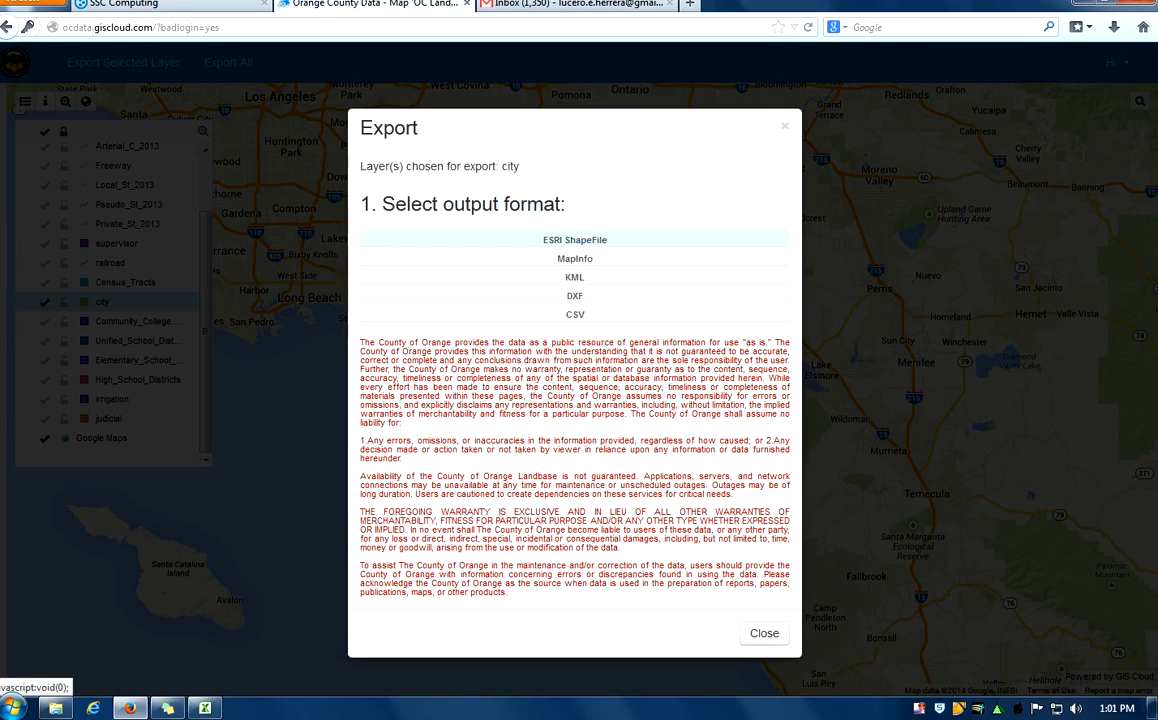
click(575, 240)
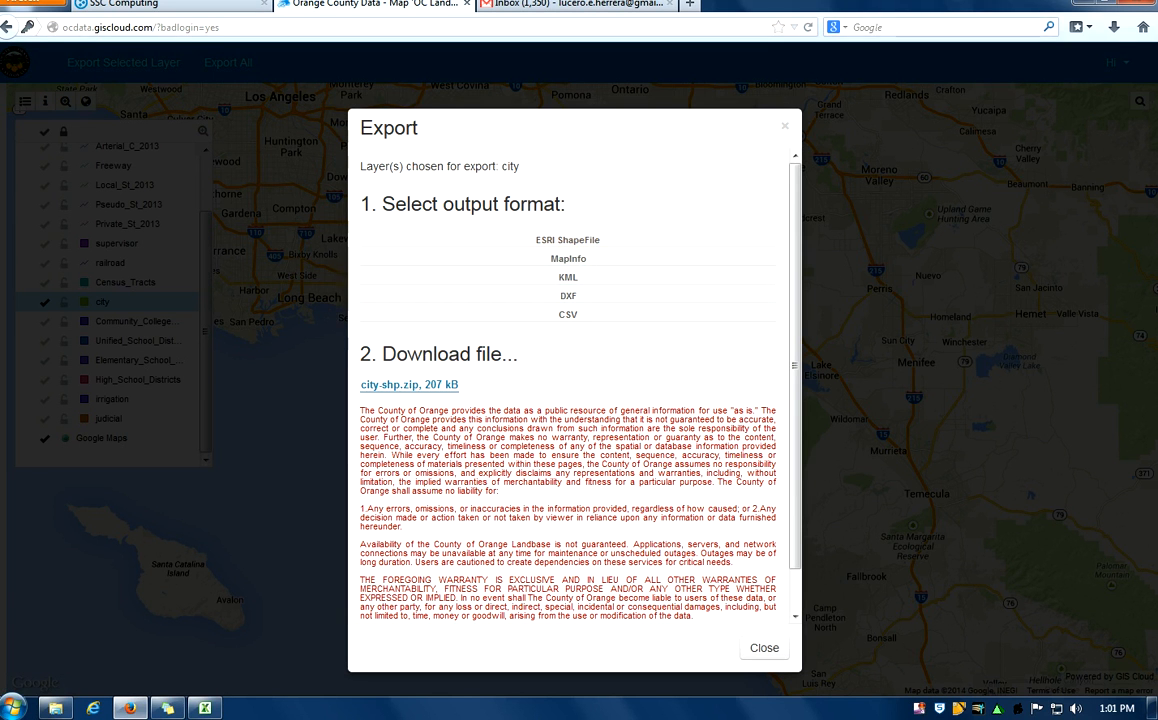
Start ArcMap 10.2 with a new untitled map and maximize its window.
click(1082, 3)
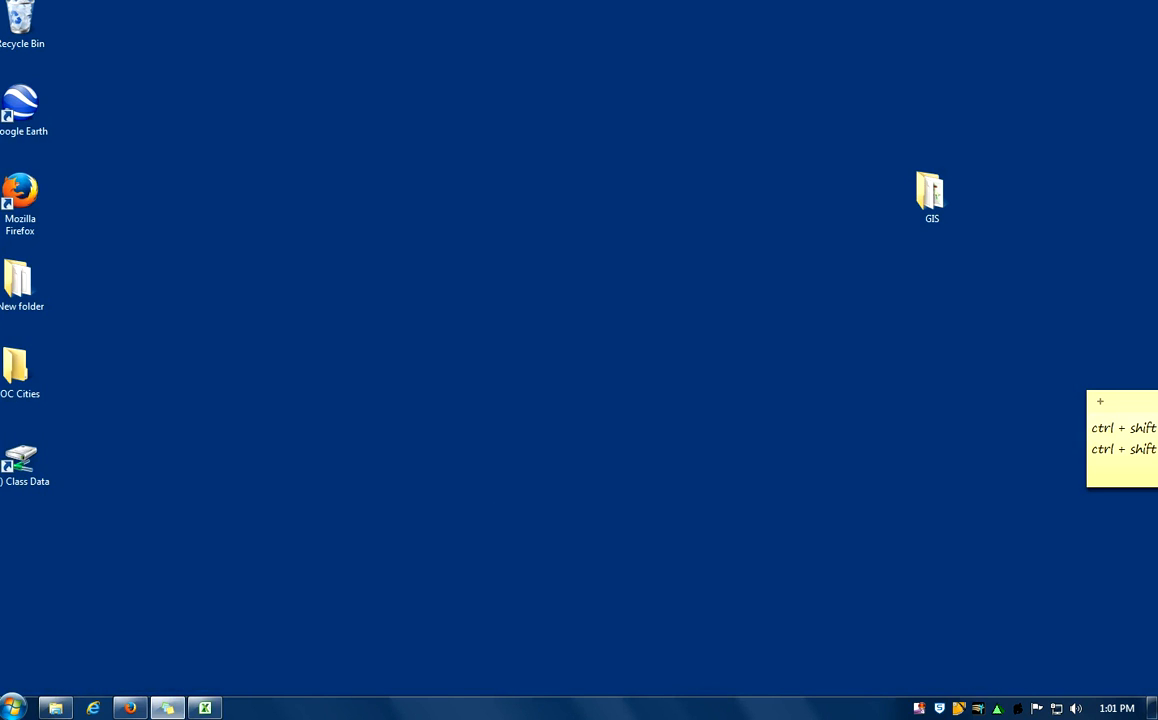
click(13, 708)
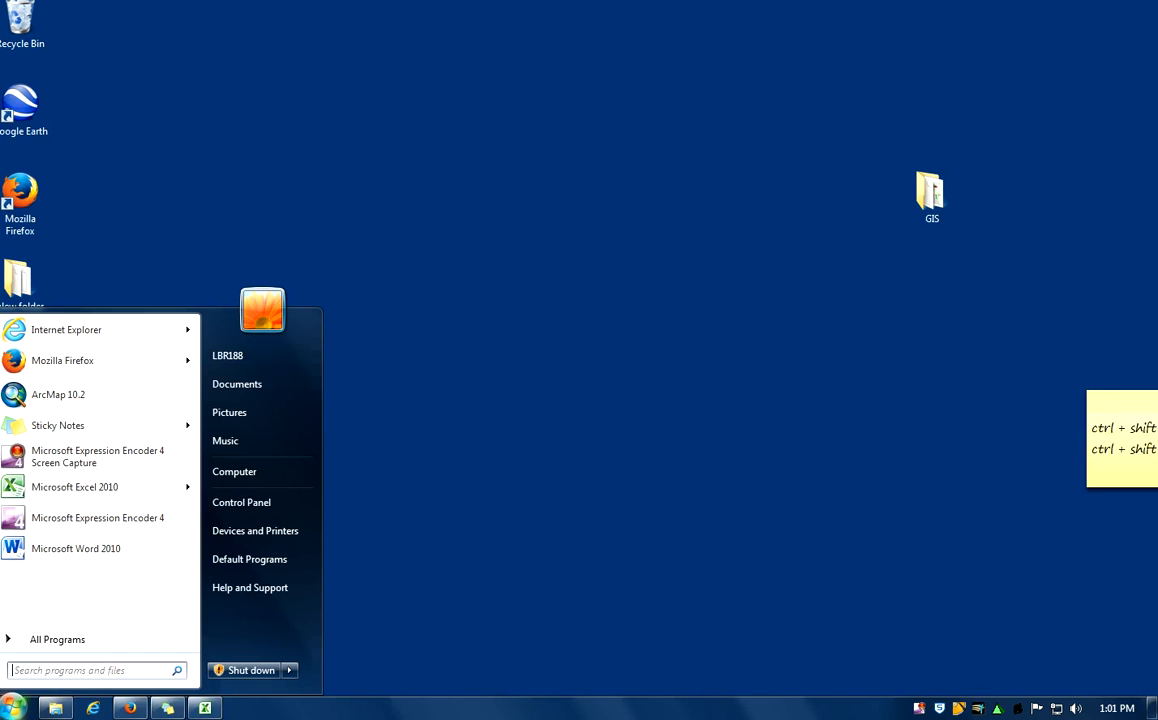
click(58, 394)
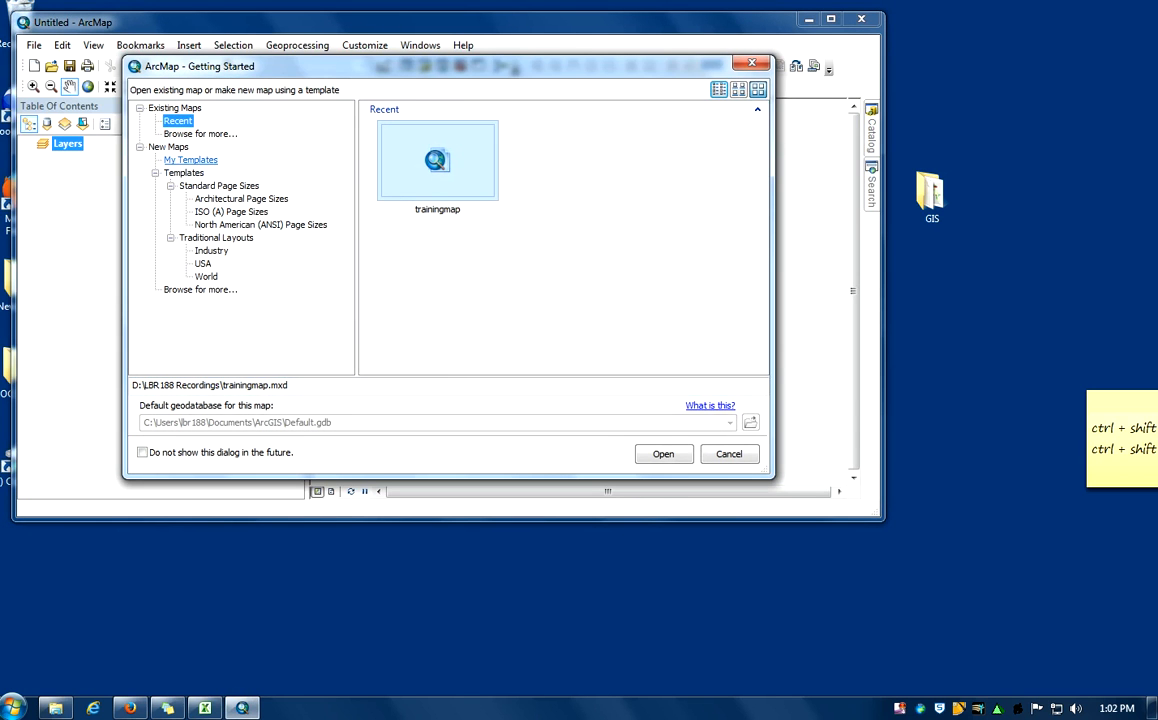
click(190, 160)
double_click(437, 160)
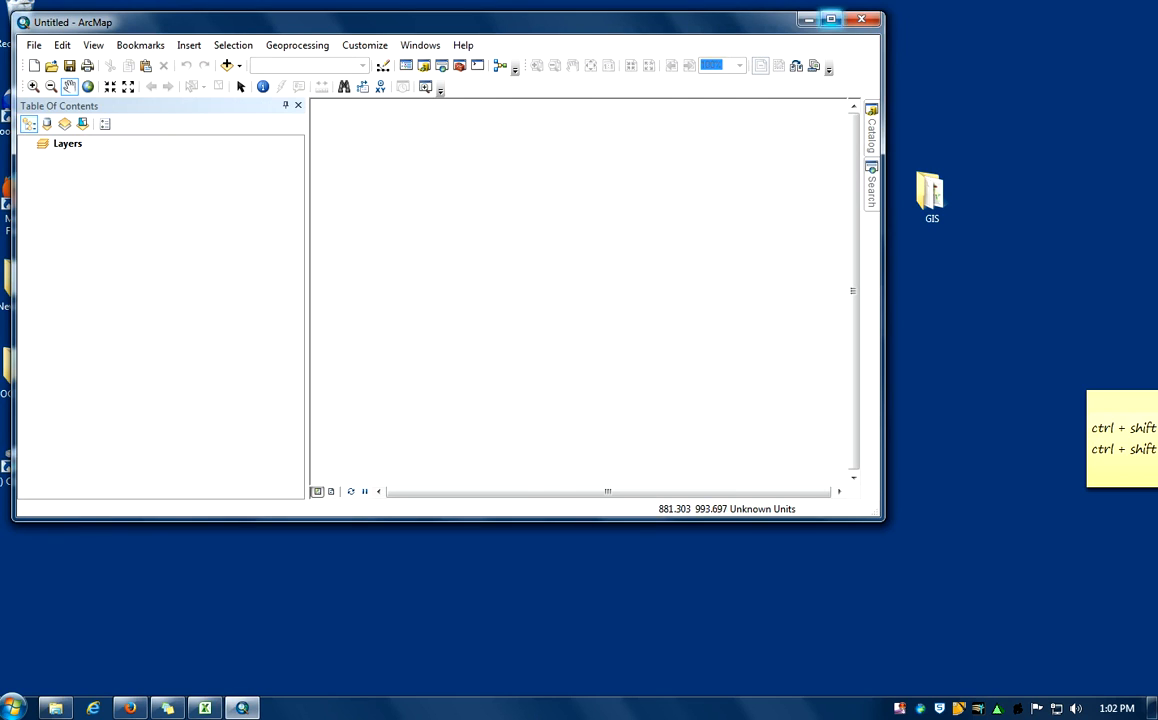
click(831, 19)
Add the Light Gray Canvas basemap to the map.
click(211, 38)
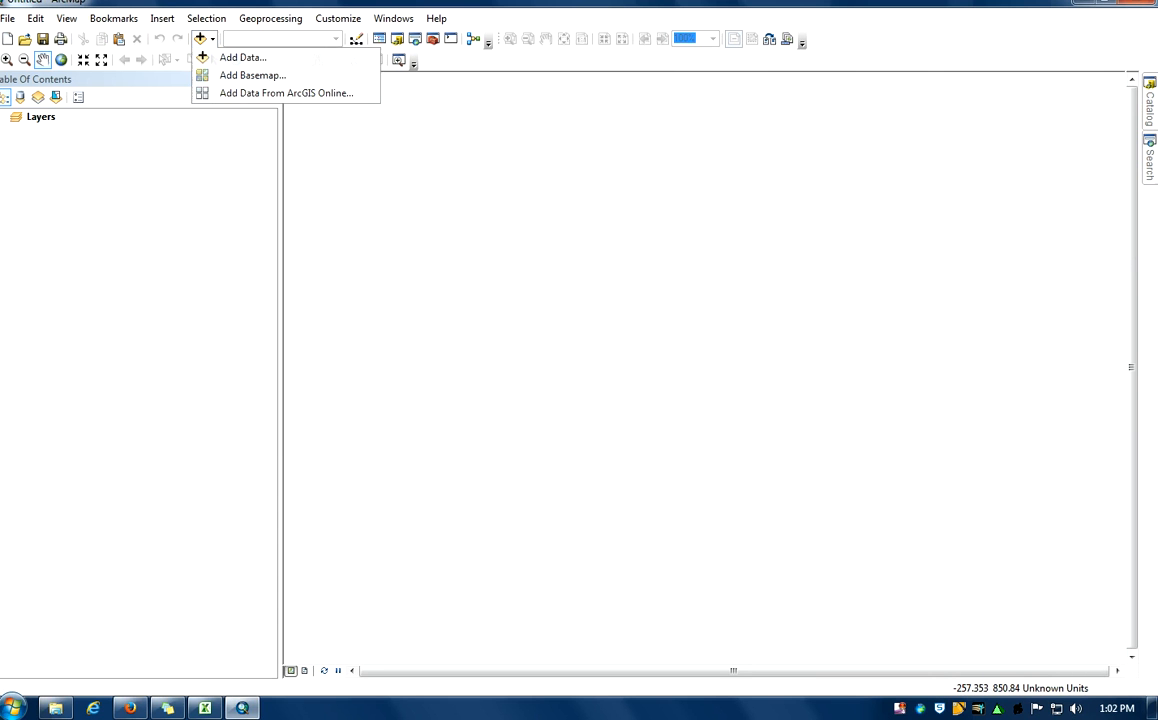
click(250, 75)
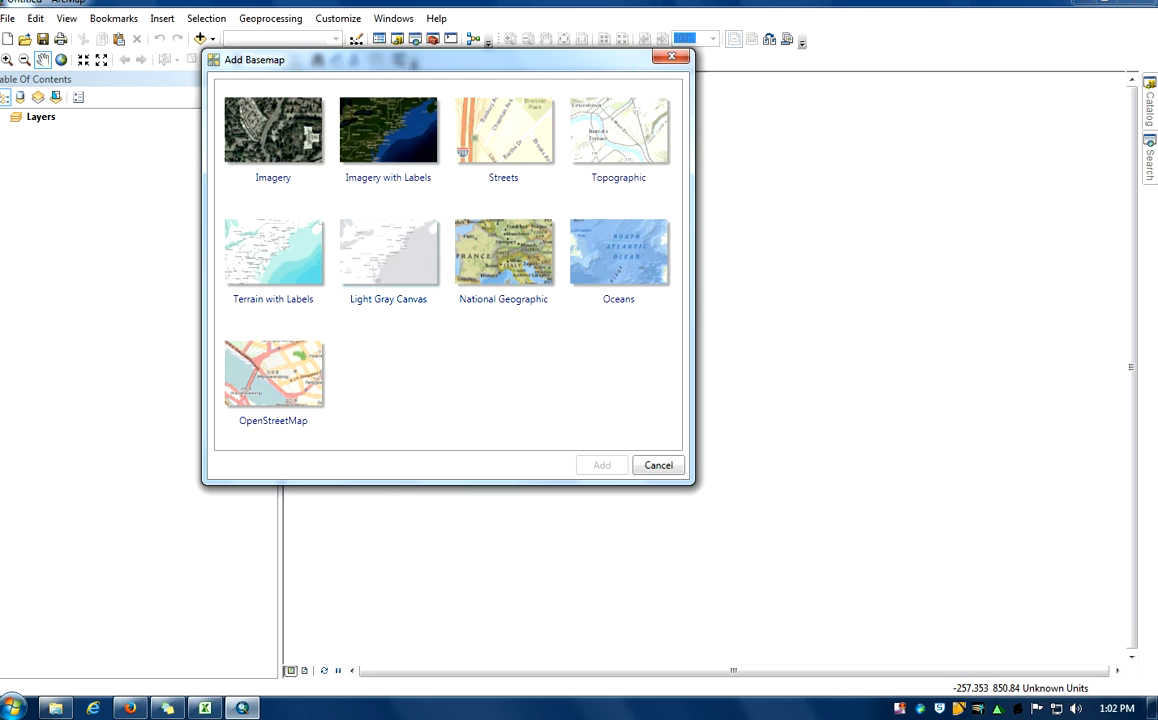
double_click(389, 256)
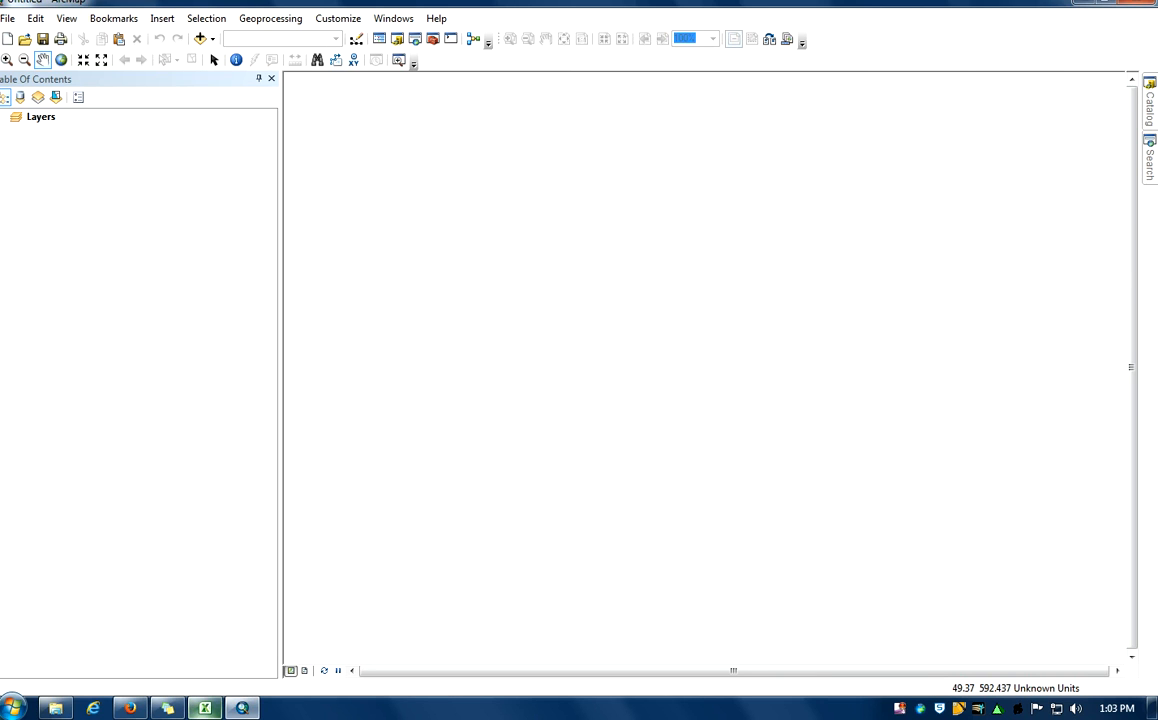
Switch to the Excel workbook and examine the city names and the Med_income column, then return to ArcMap.
click(204, 708)
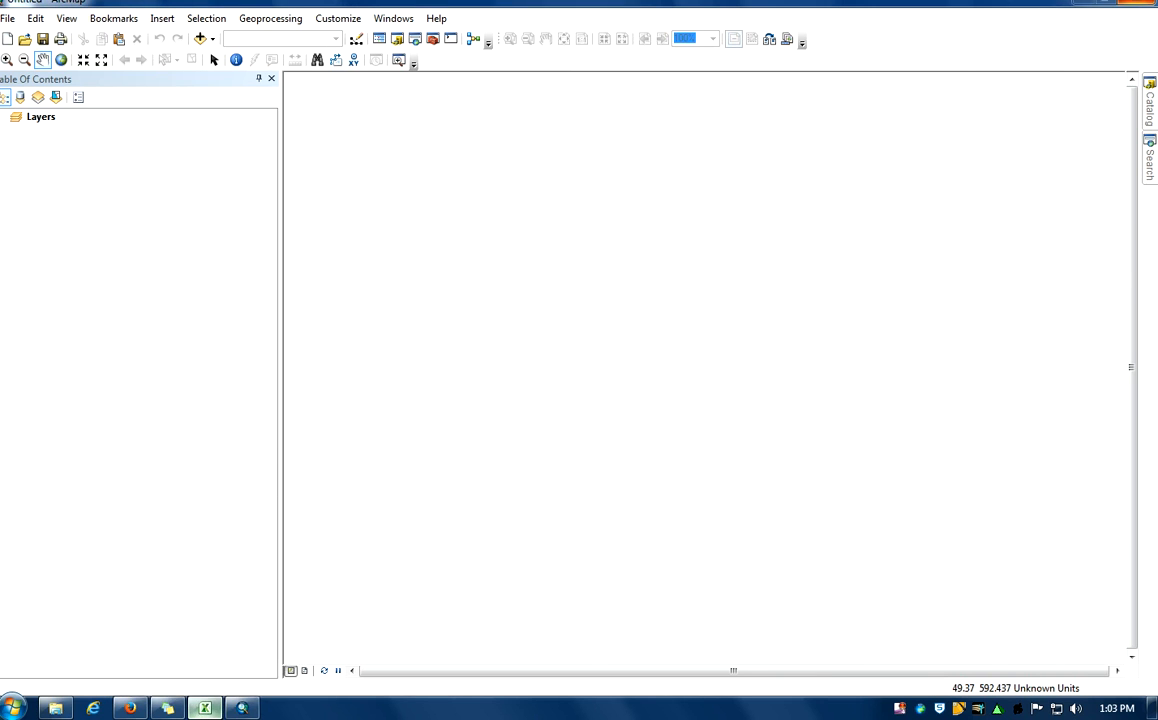
click(204, 708)
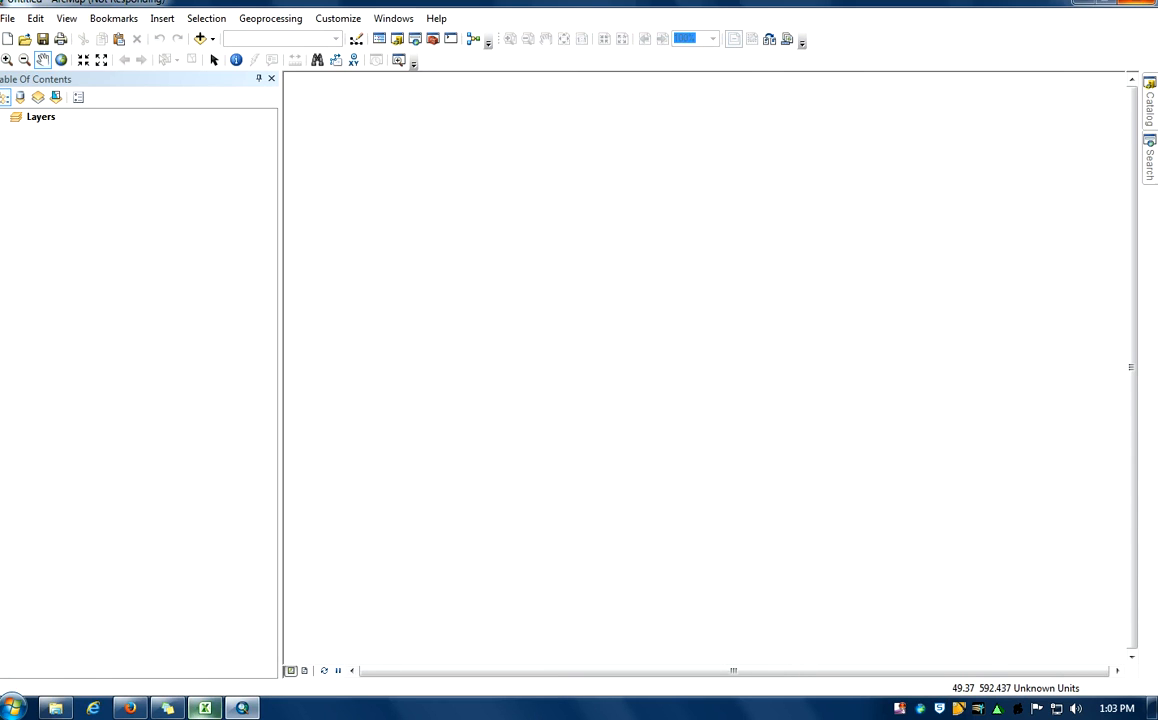
click(204, 708)
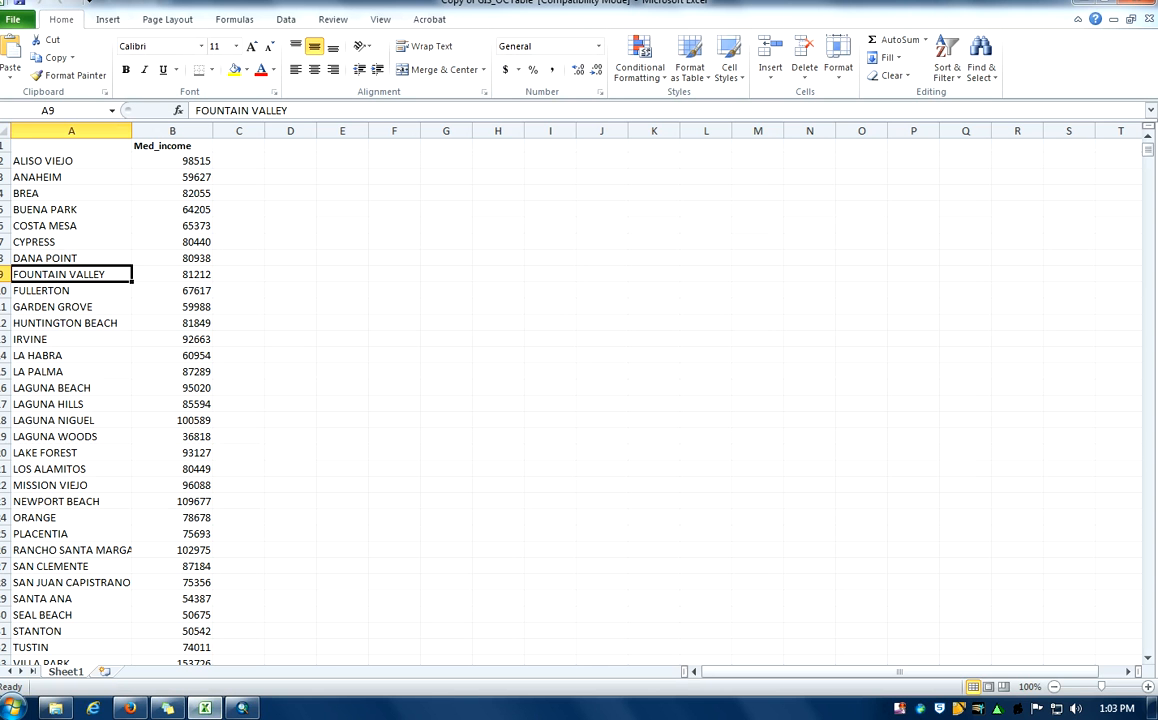
click(172, 161)
key(Down)
key(Down)
key(Down)
key(Down)
key(Down)
key(Down)
key(Down)
key(Down)
key(Down)
key(Down)
key(Down)
key(Down)
key(Down)
key(Down)
key(Down)
key(Down)
key(Down)
key(Down)
key(Down)
key(Down)
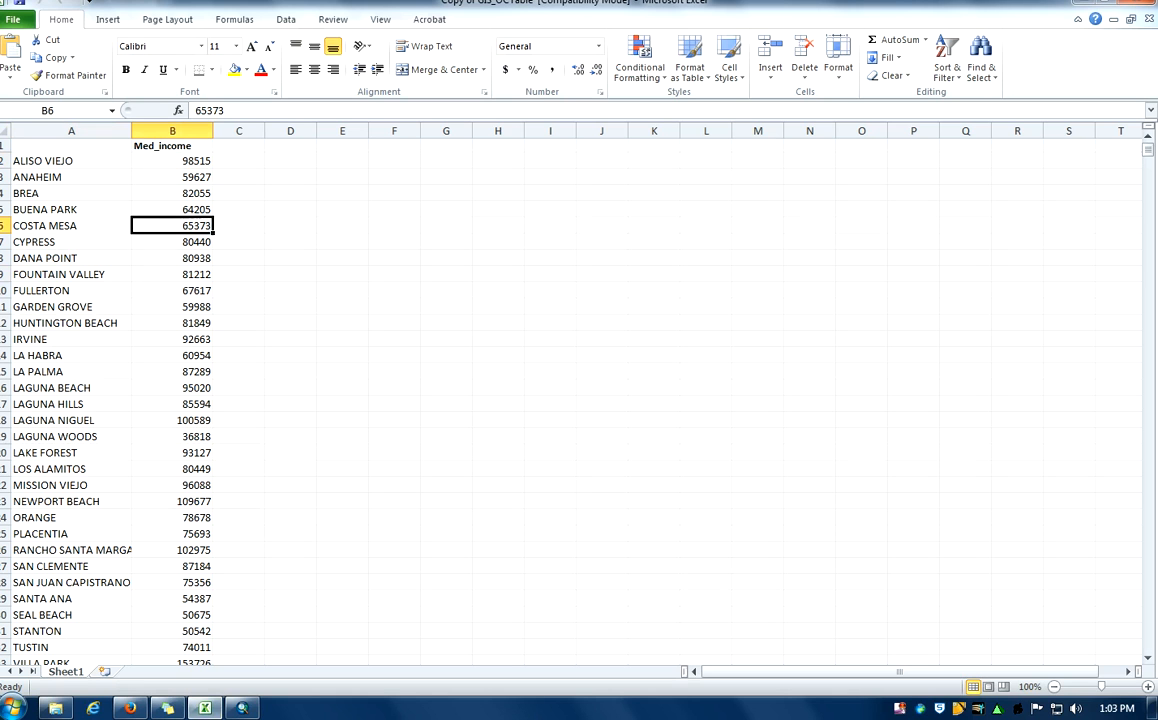
key(Up)
key(Up)
key(Up)
key(Up)
key(Up)
key(Up)
key(Up)
key(Up)
key(Up)
key(Up)
key(Up)
key(Up)
key(Up)
key(Up)
key(Up)
scroll(570, 400, down, 3)
scroll(570, 400, up, 3)
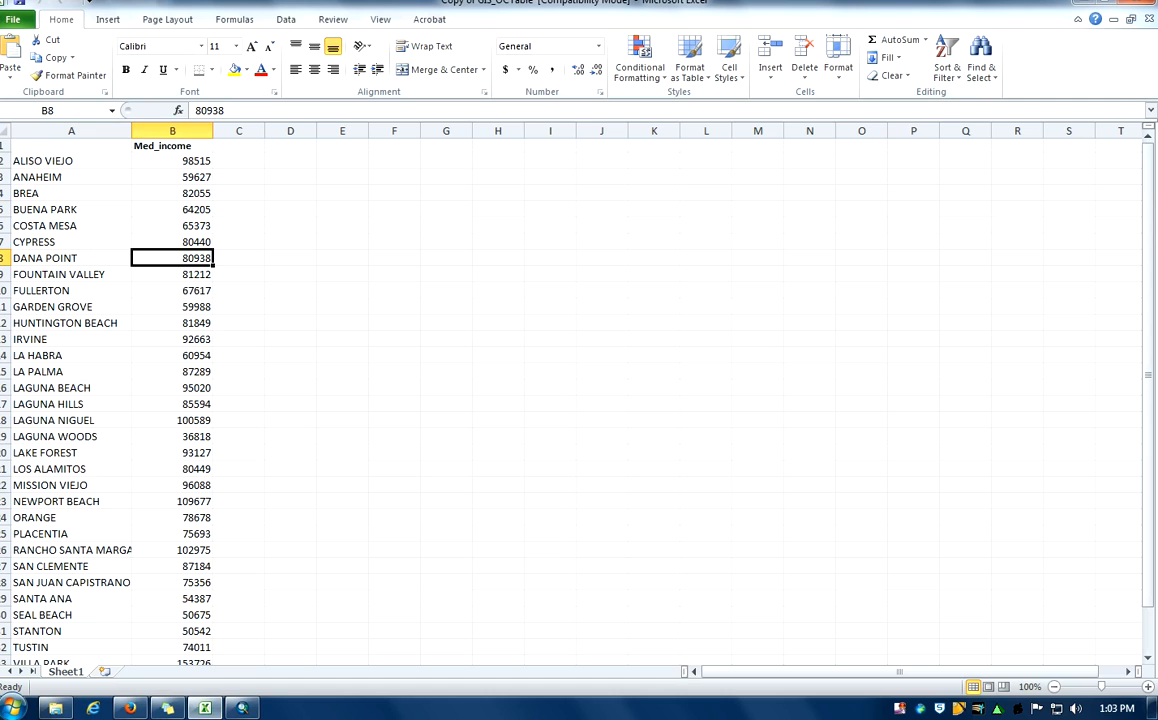
click(172, 146)
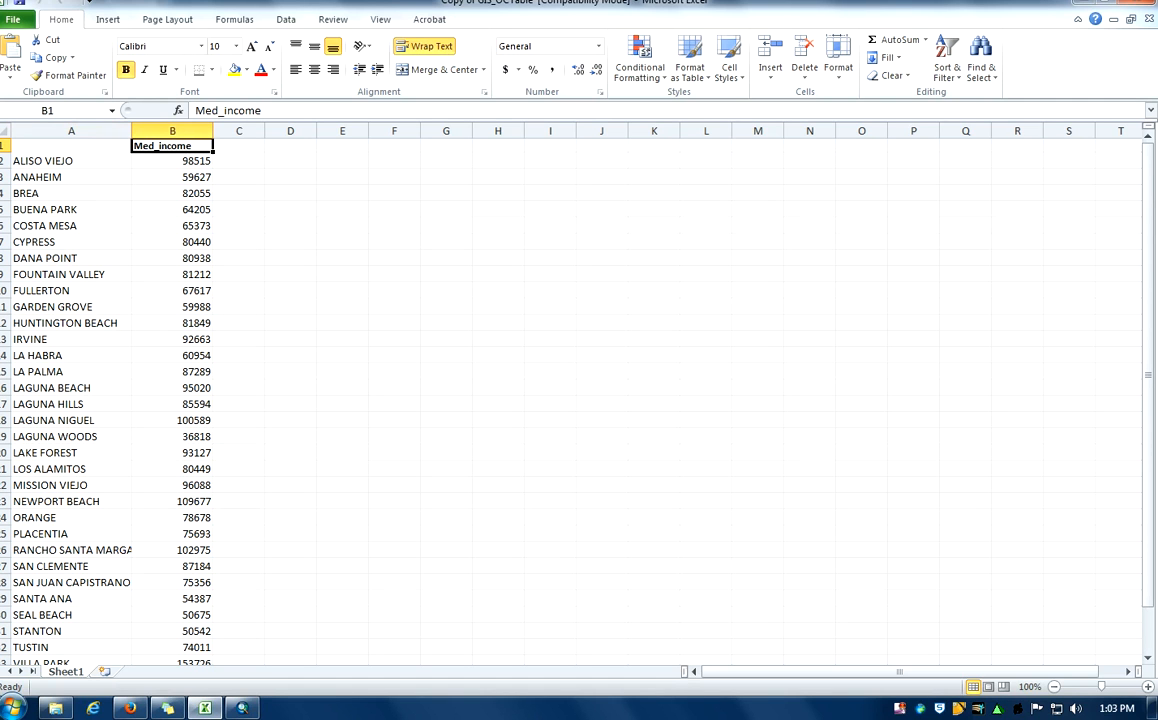
click(239, 161)
click(172, 146)
click(172, 193)
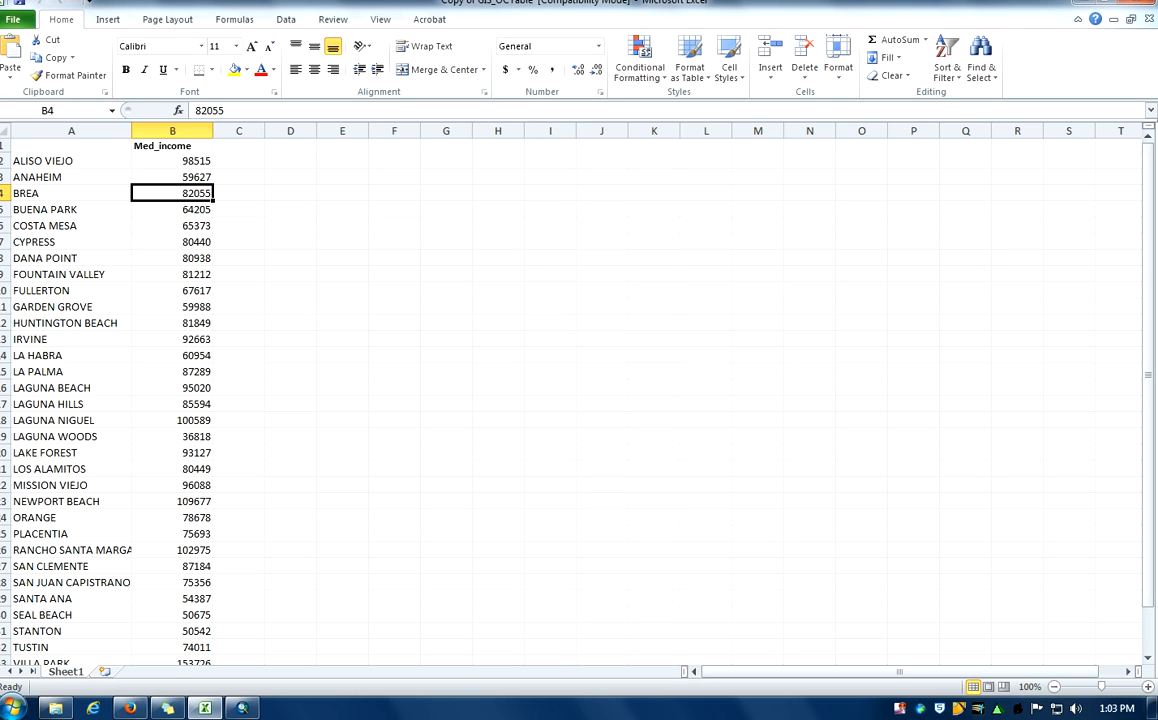
click(1085, 3)
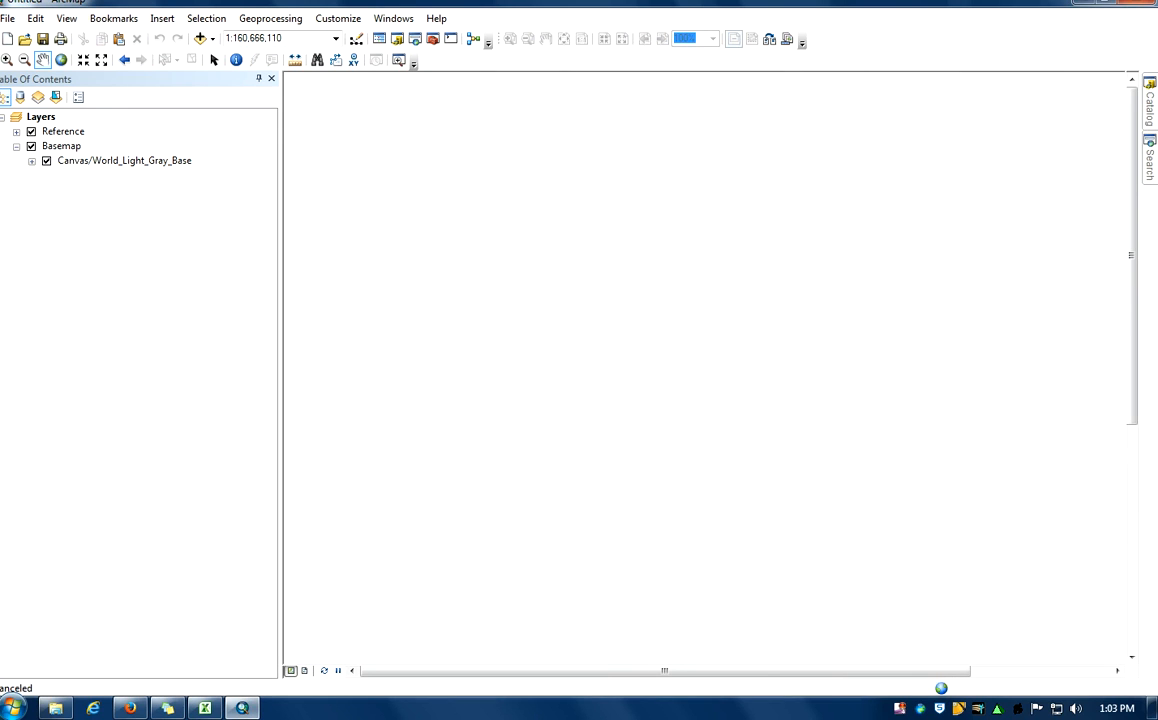
Add the city.shp shapefile from the GIS folder on the Desktop to the map.
mouse_move(1132, 270)
mouse_down()
mouse_move(1132, 345)
mouse_move(1132, 286)
mouse_up()
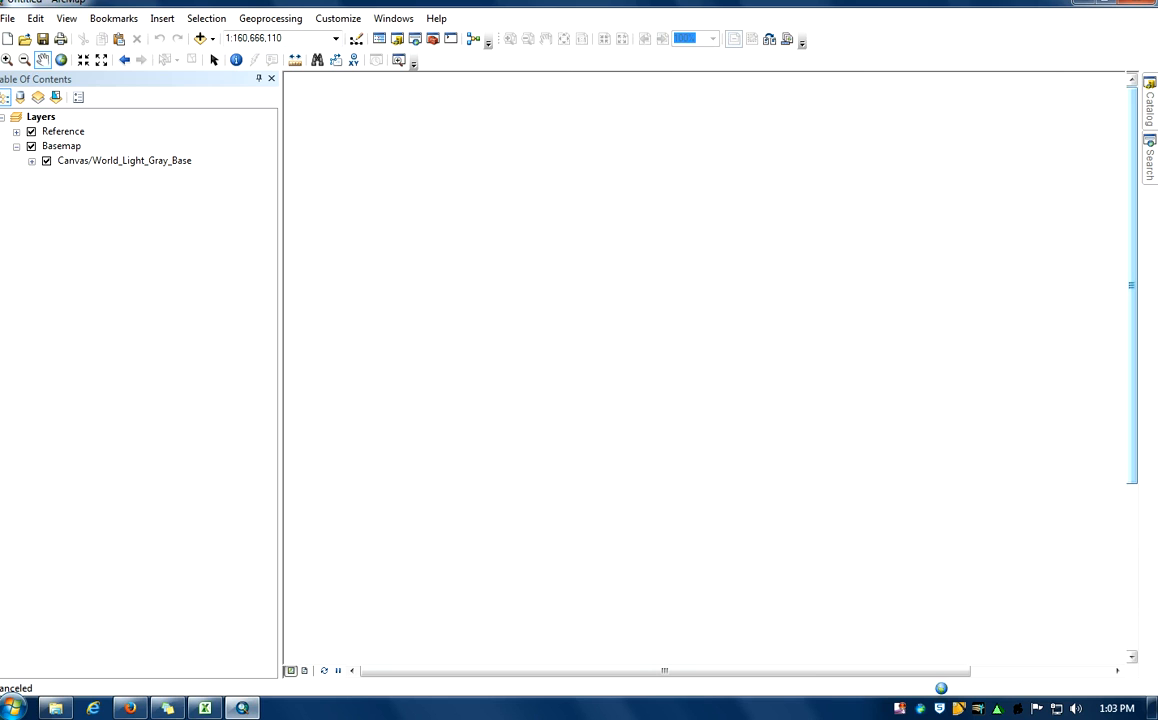
click(41, 117)
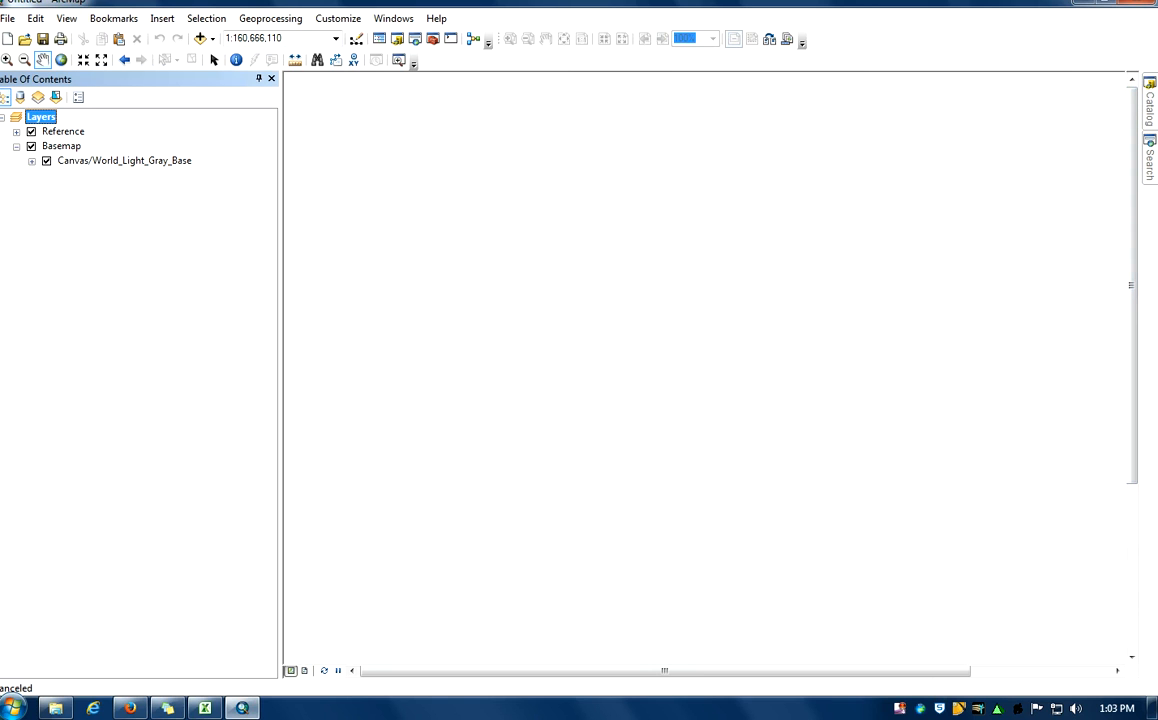
click(212, 38)
click(240, 54)
click(597, 243)
click(597, 243)
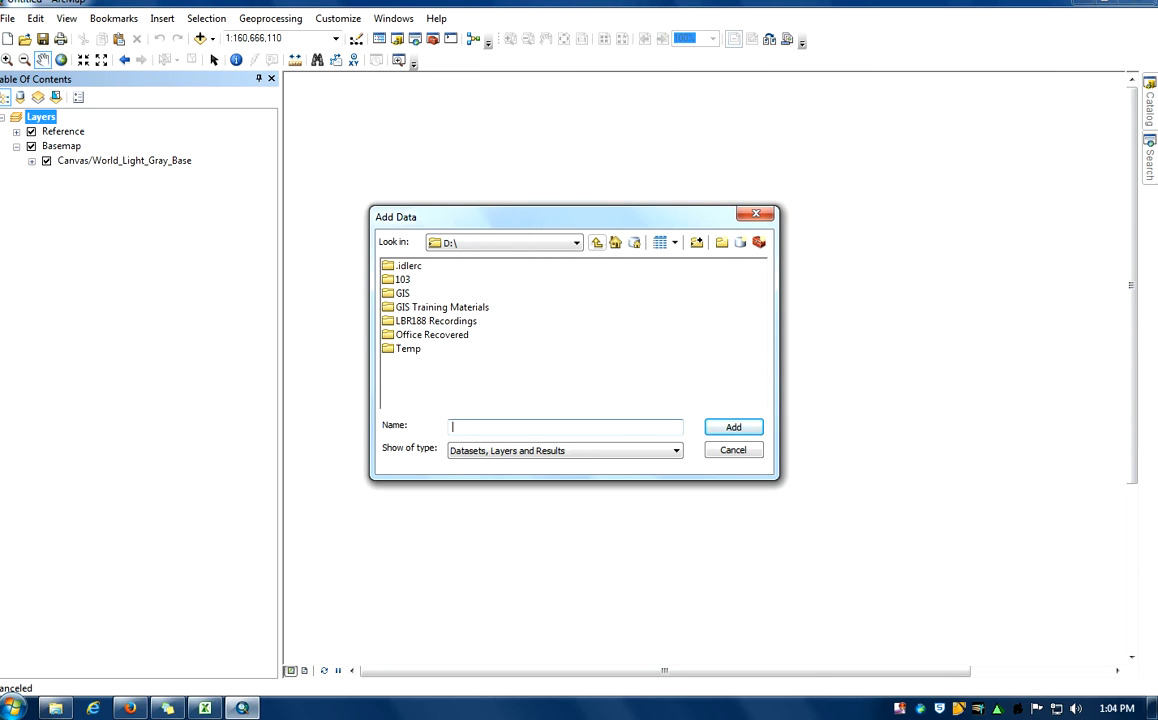
click(597, 243)
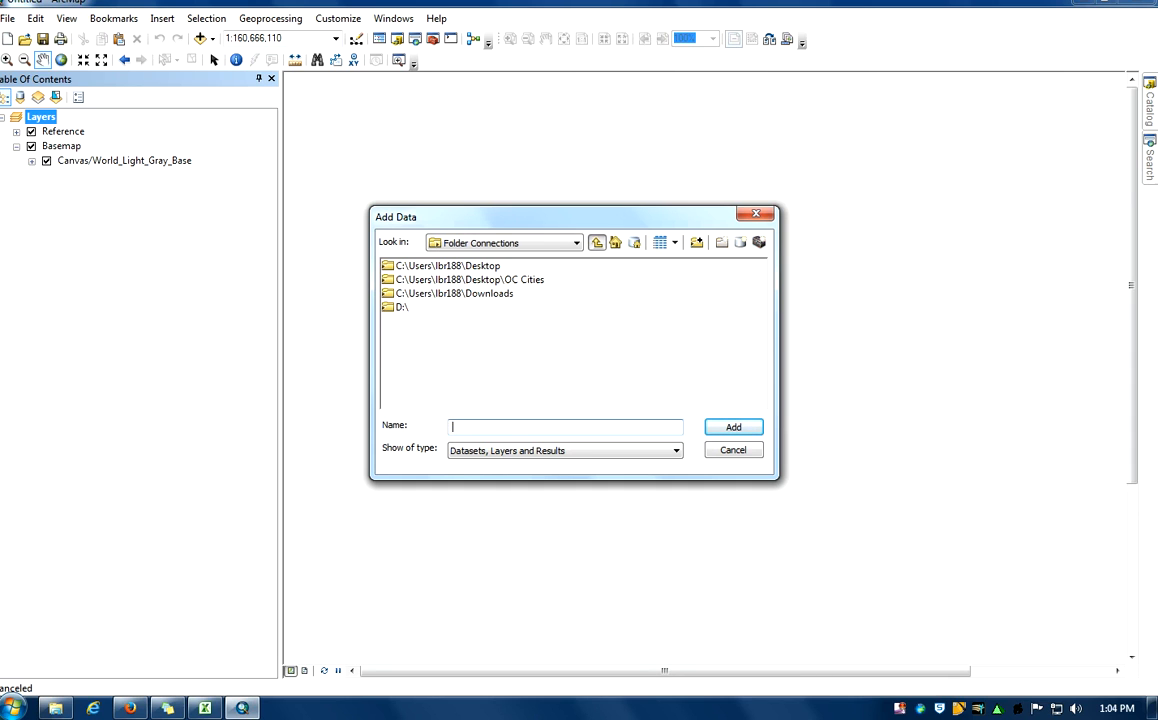
double_click(425, 265)
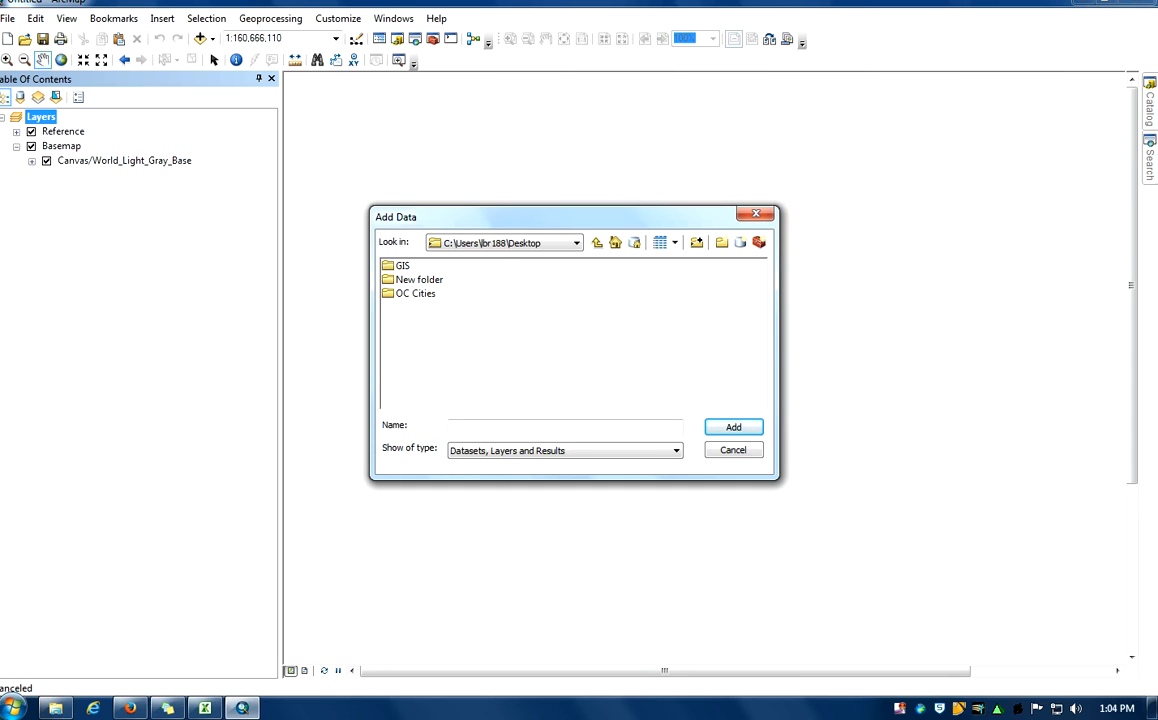
double_click(402, 266)
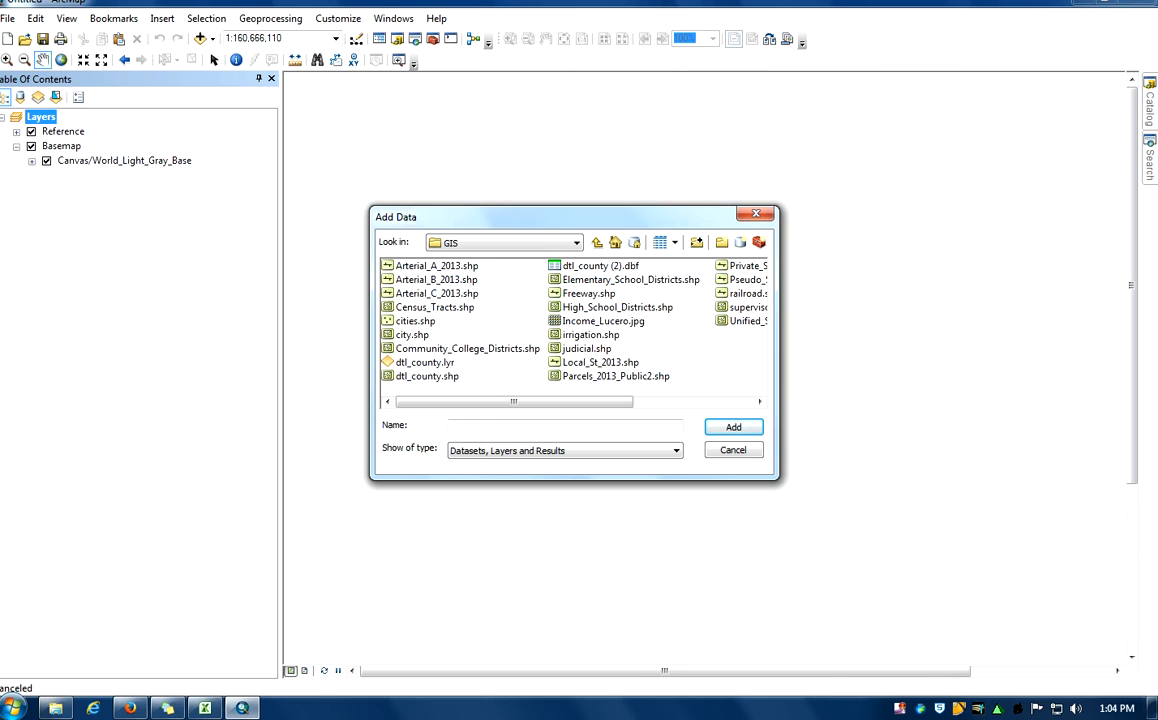
click(412, 335)
click(734, 427)
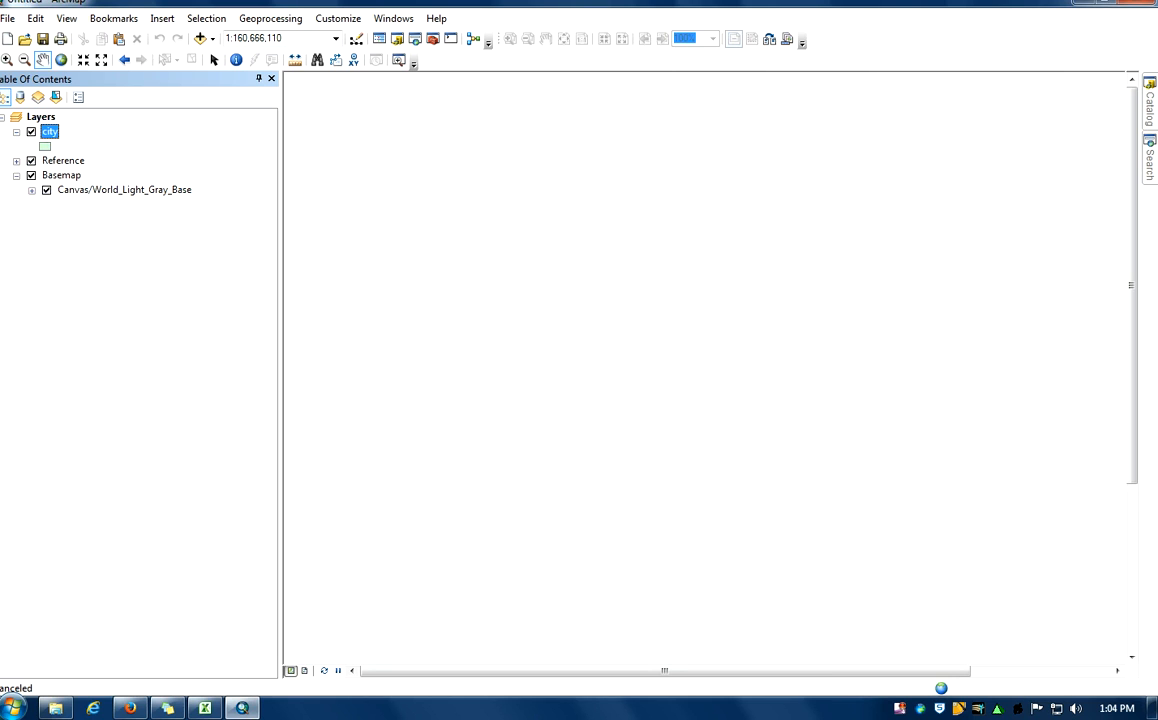
Zoom the map to the extent of the city layer and open that layer's attribute table.
right_click(48, 131)
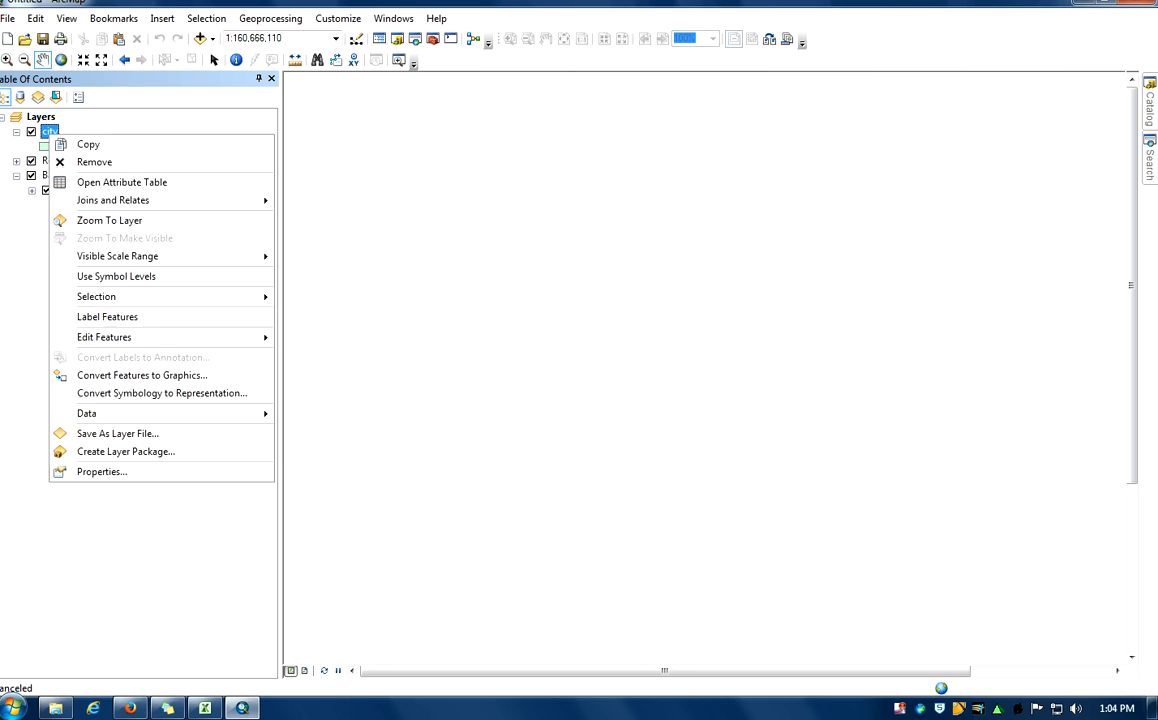
click(90, 222)
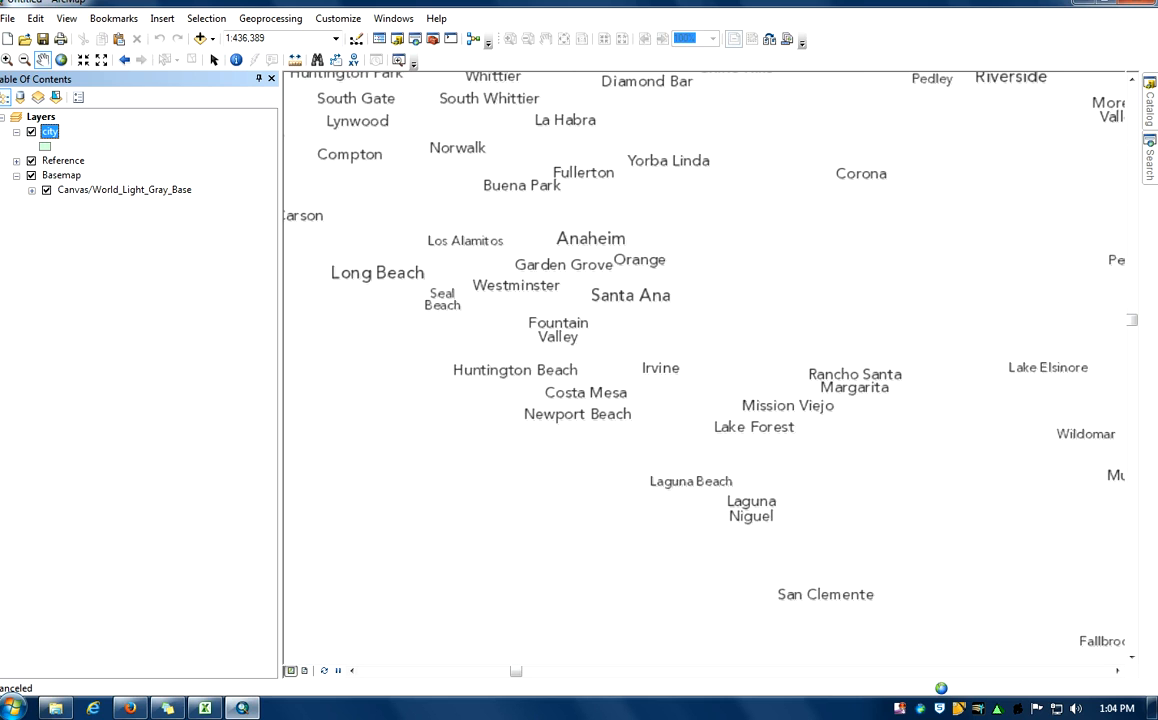
scroll(432, 229, down, 1)
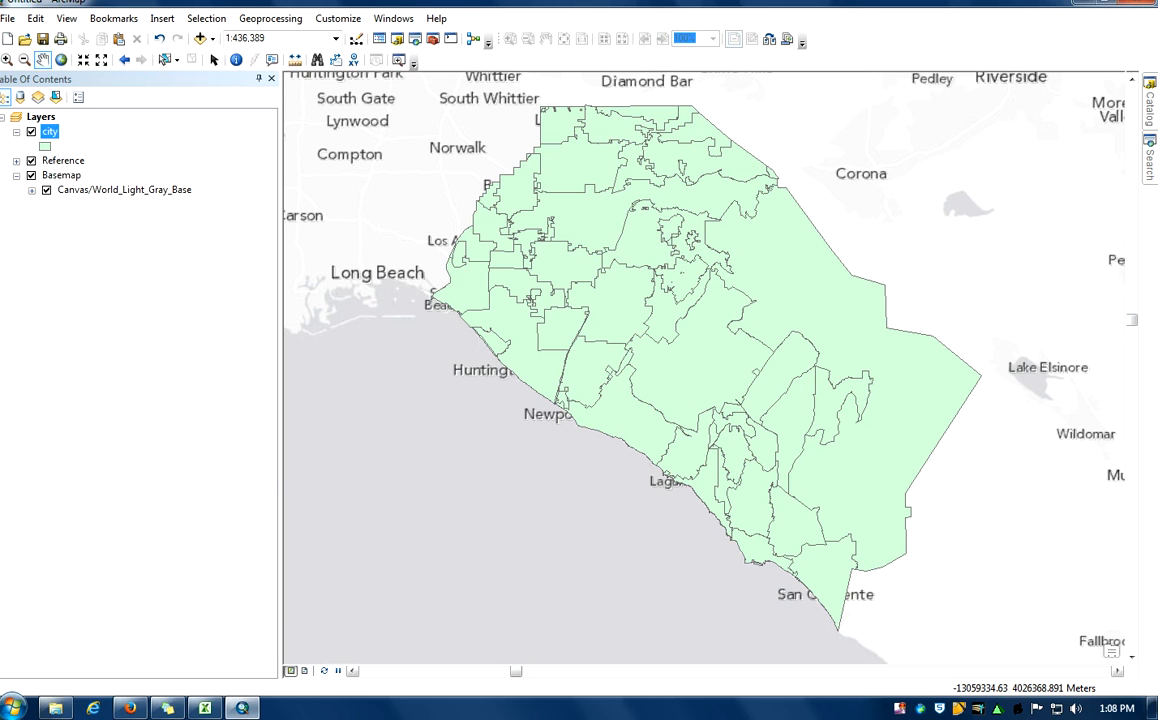
right_click(48, 131)
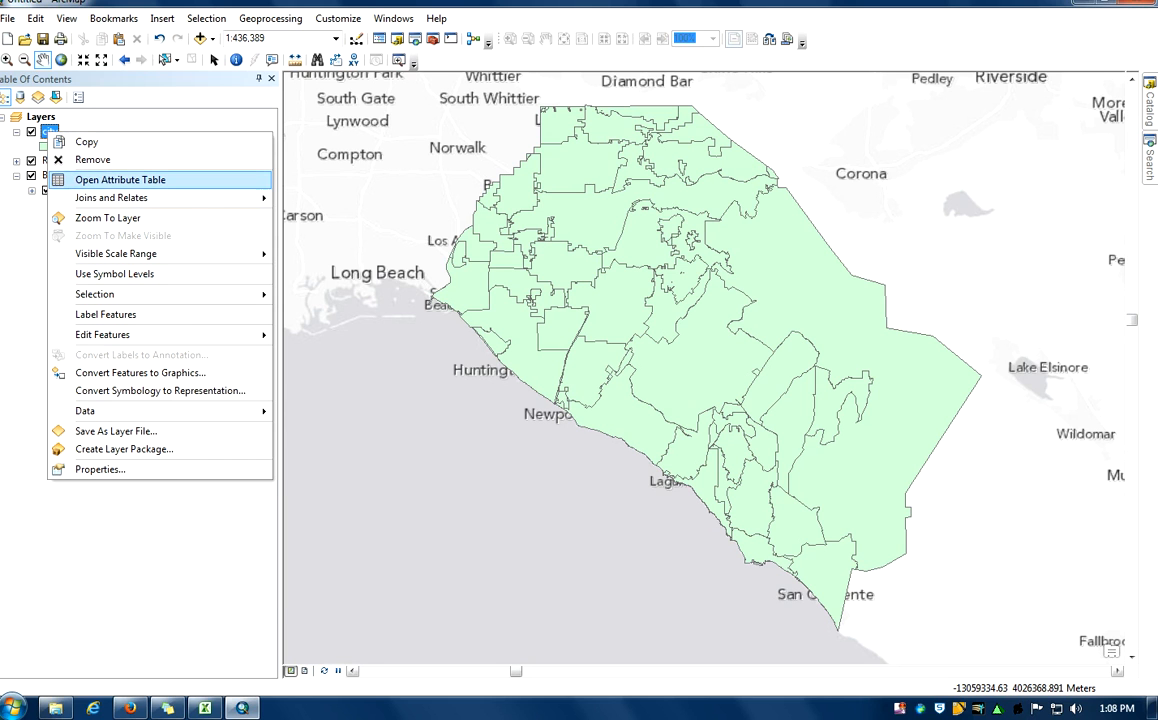
click(120, 180)
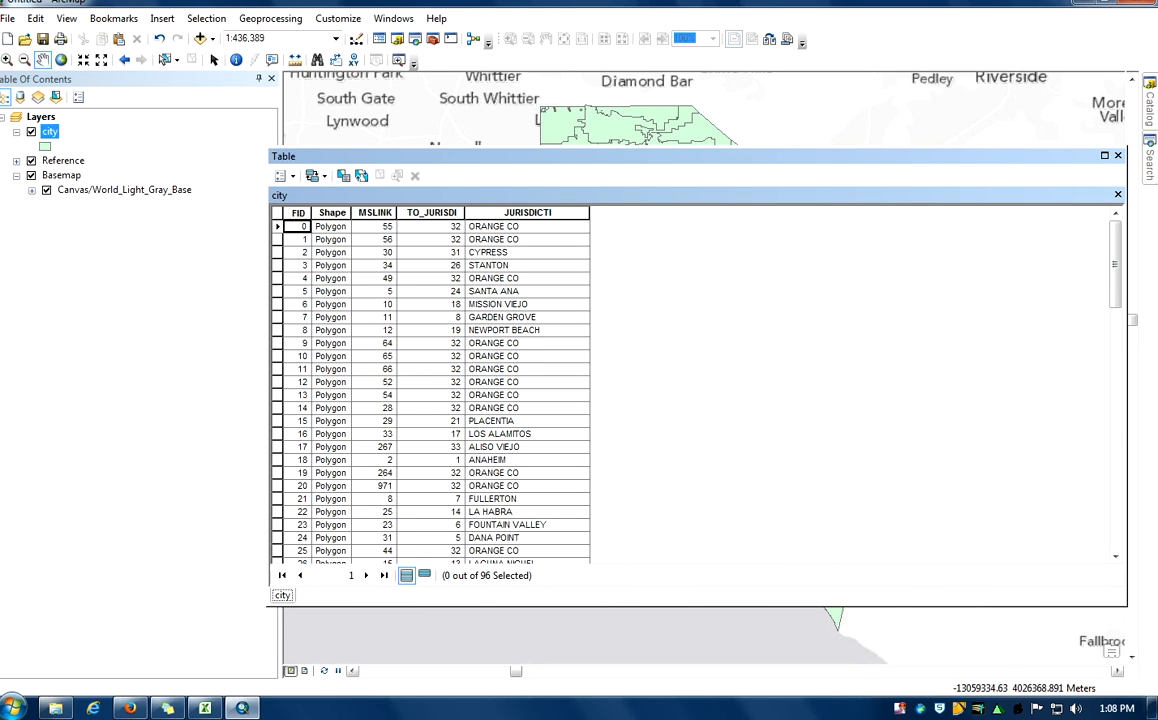
Examine the jurisdiction names throughout the city layer's attribute table, and close the table.
scroll(430, 390, down, 15)
scroll(430, 390, down, 8)
scroll(430, 390, up, 6)
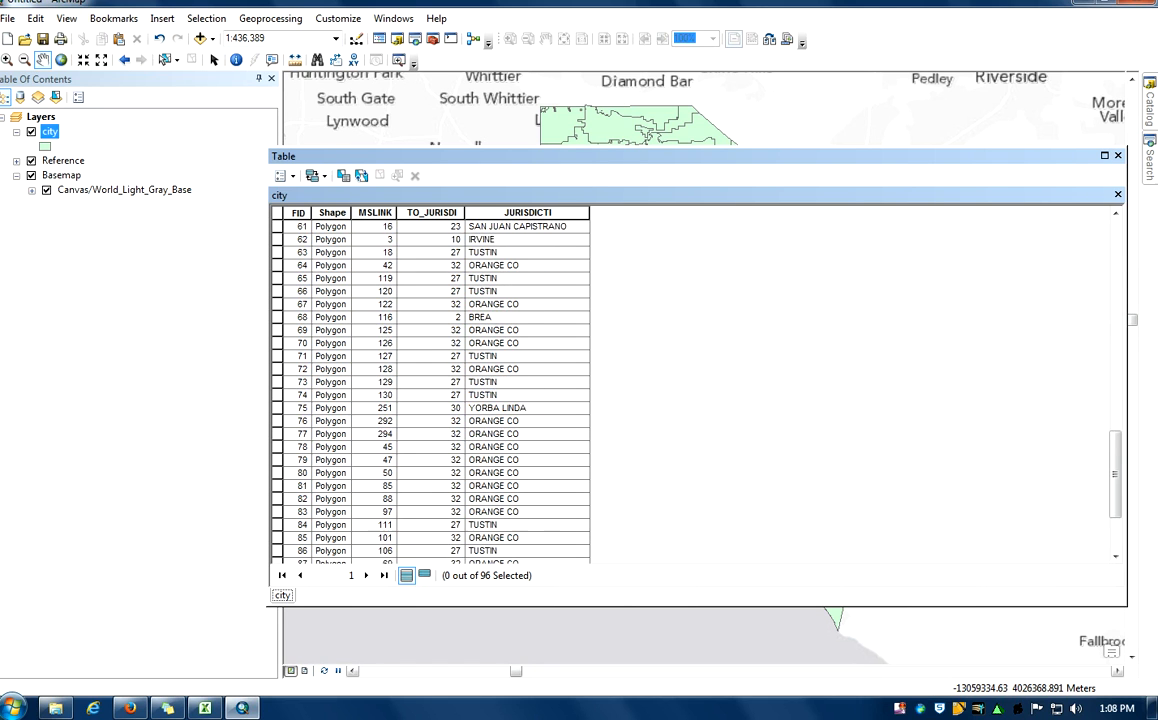
scroll(430, 390, up, 2)
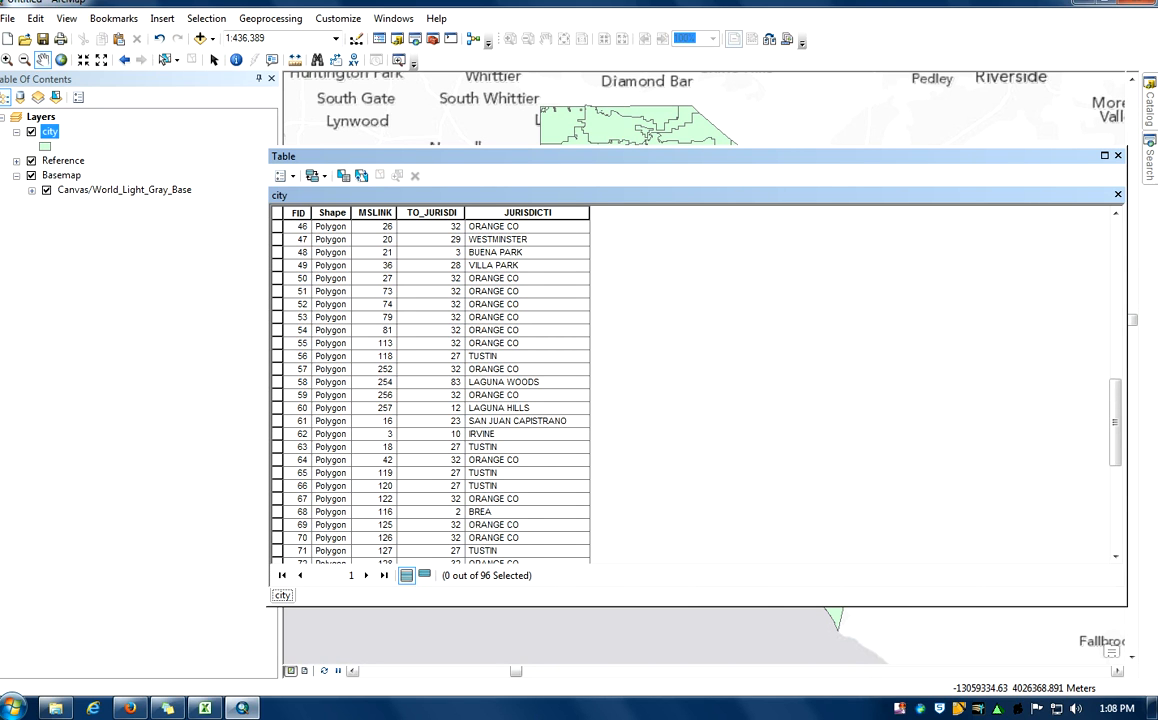
scroll(430, 390, up, 7)
scroll(430, 390, up, 7)
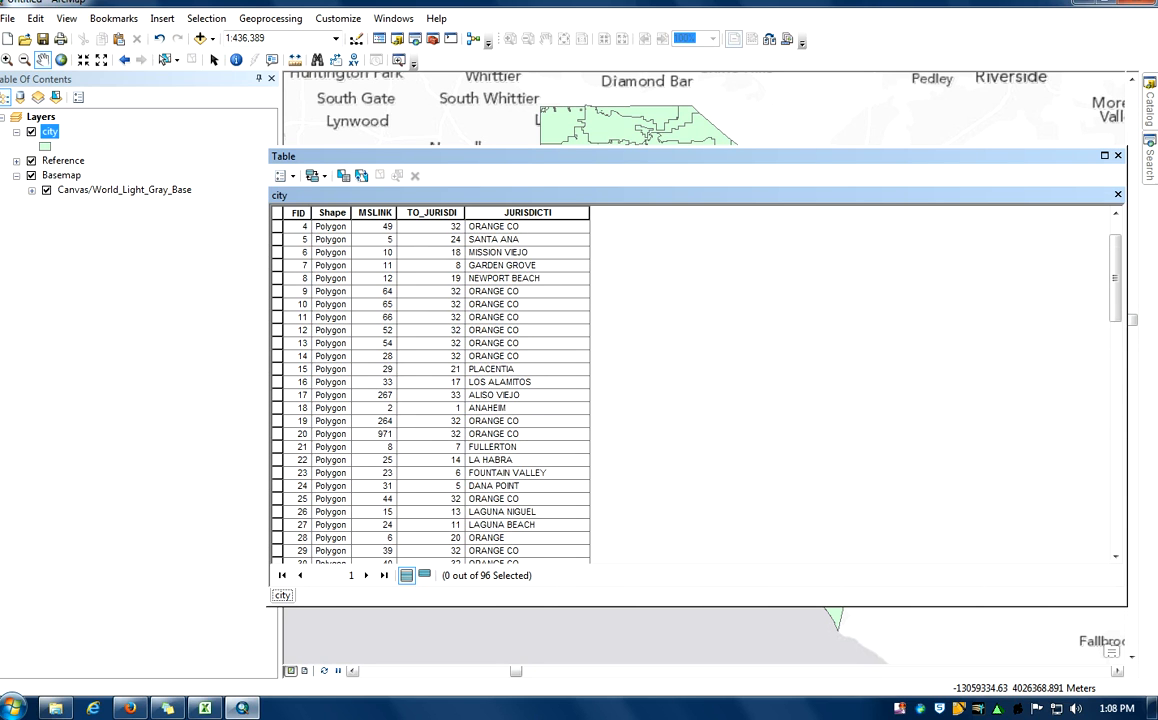
scroll(430, 390, up, 2)
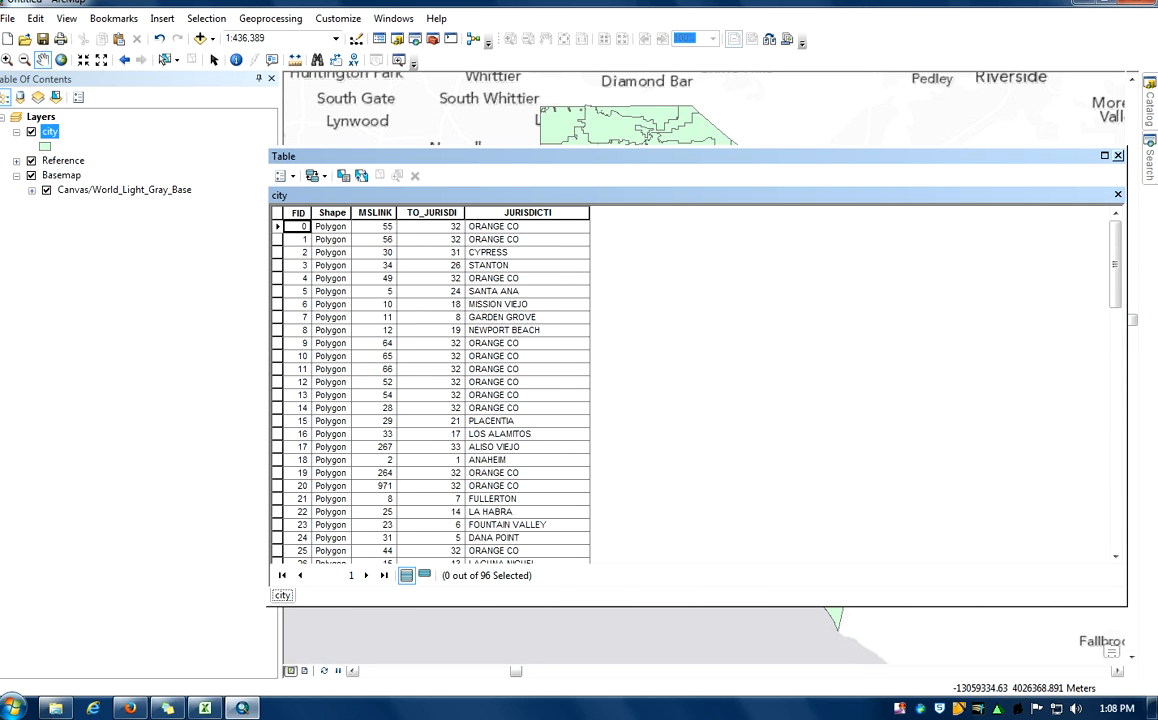
click(1118, 156)
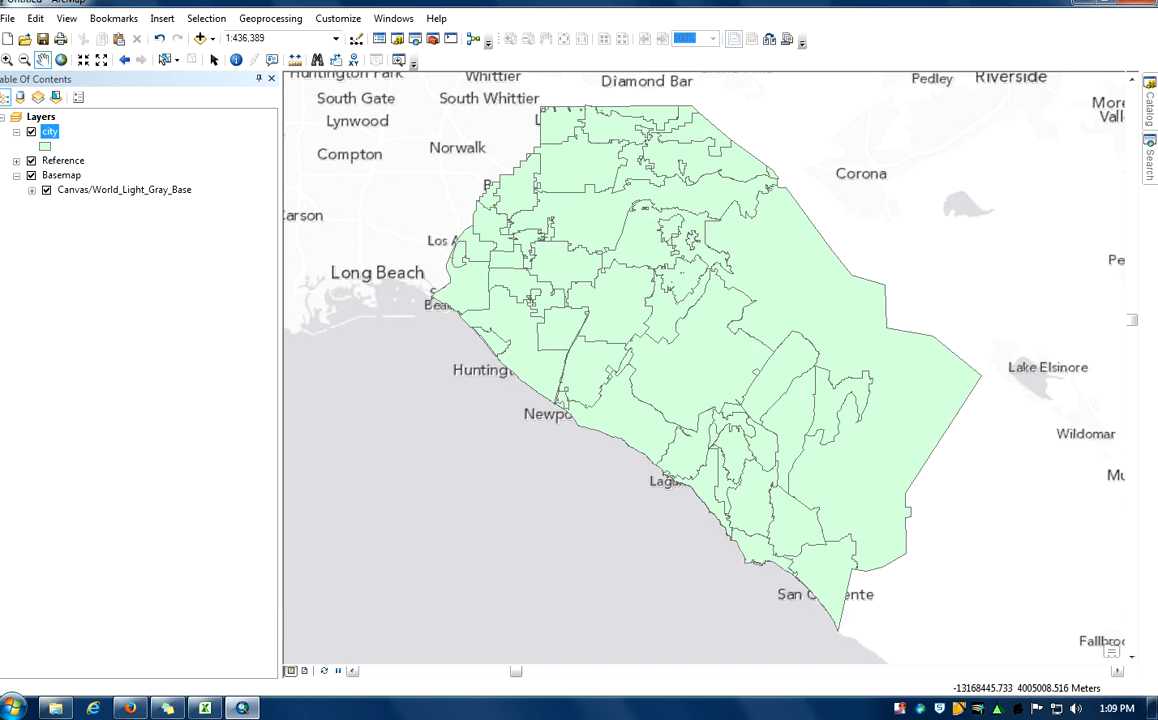
Start an attribute join on the city layer, using JURISDICTI as the layer's join field.
right_click(49, 132)
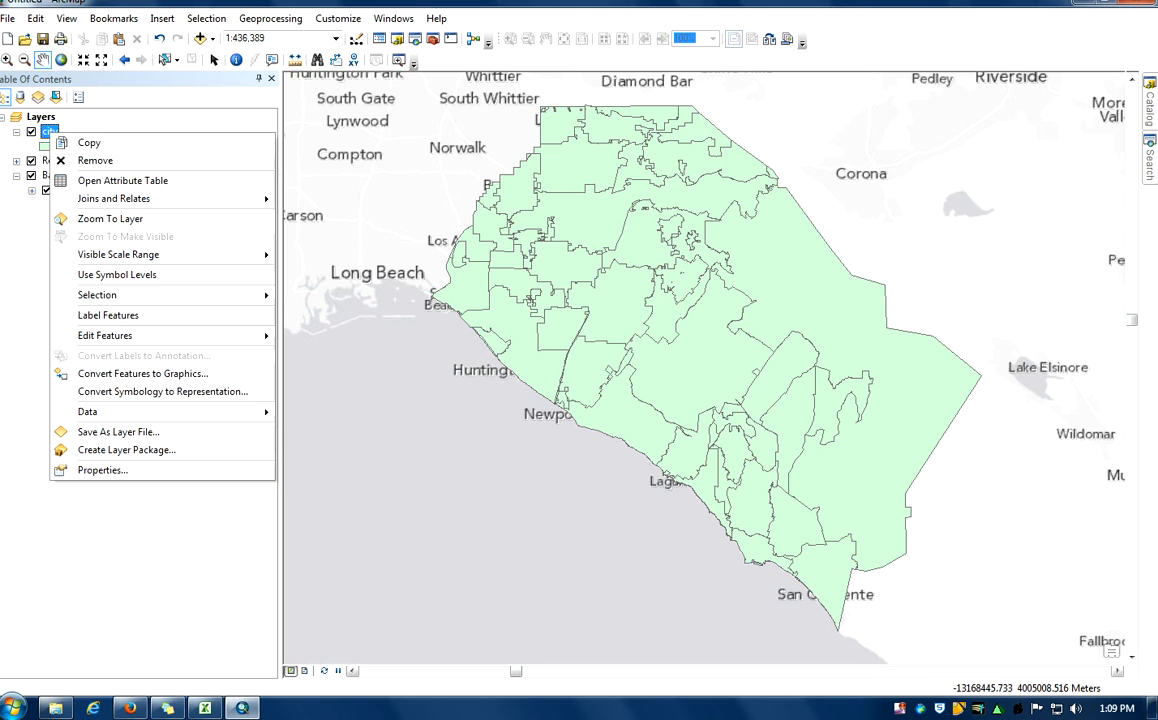
mouse_move(113, 198)
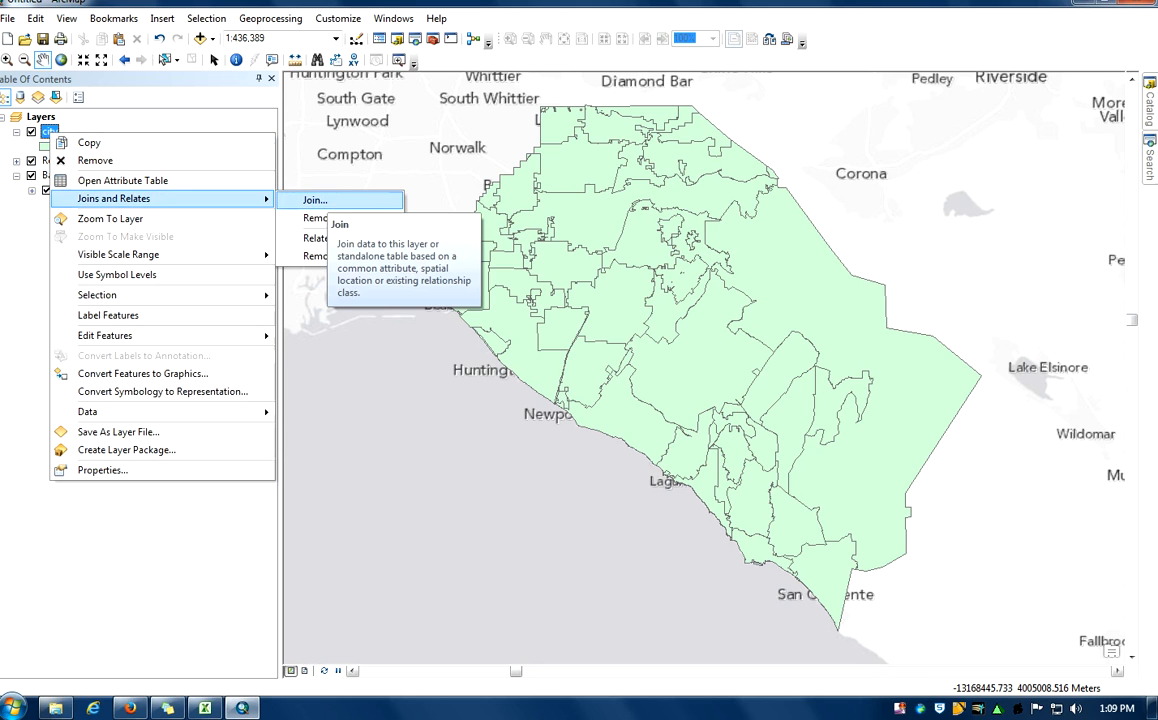
click(316, 200)
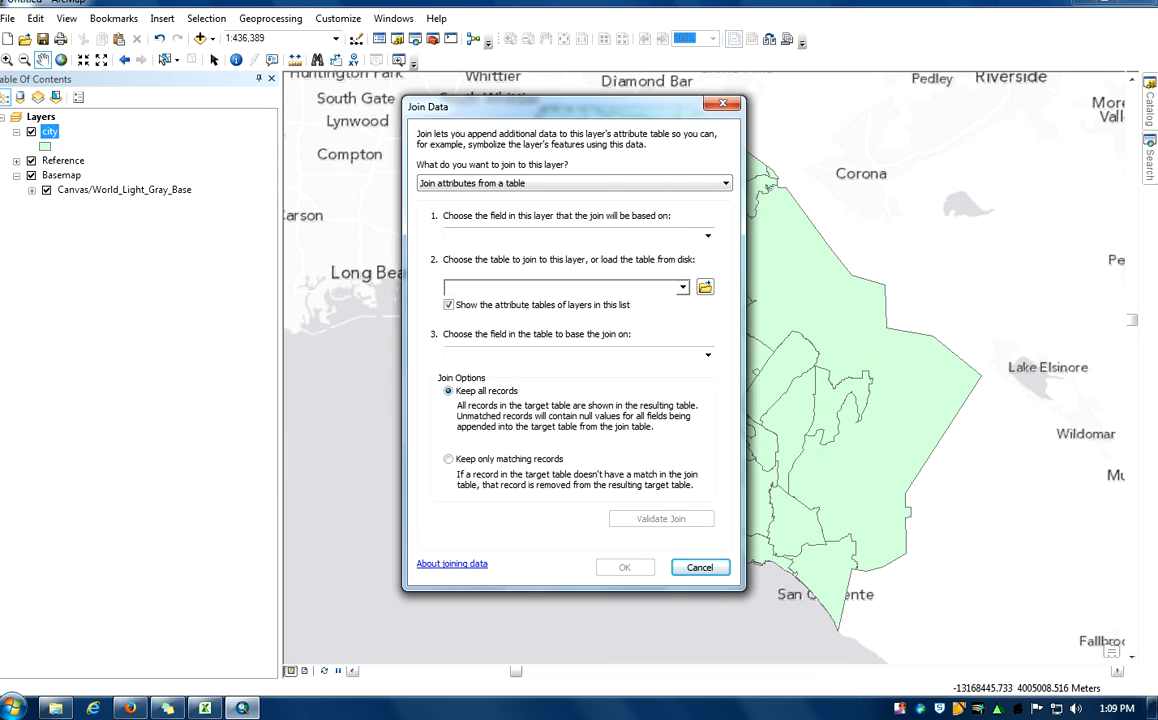
click(640, 235)
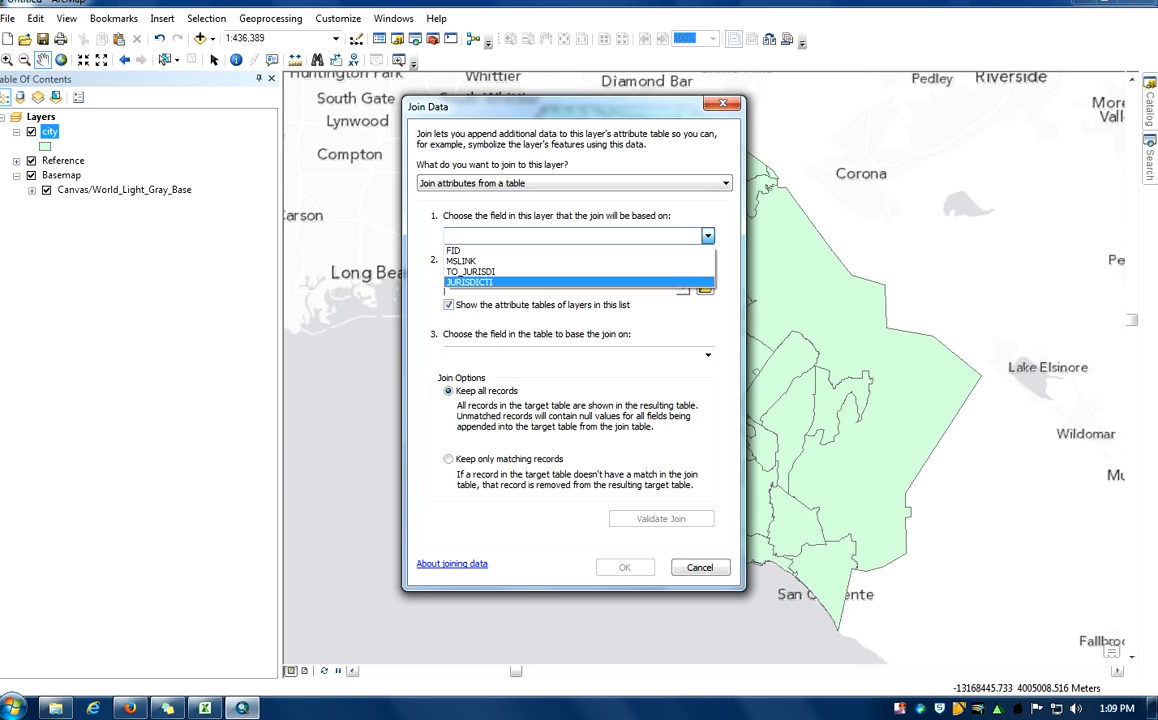
click(580, 282)
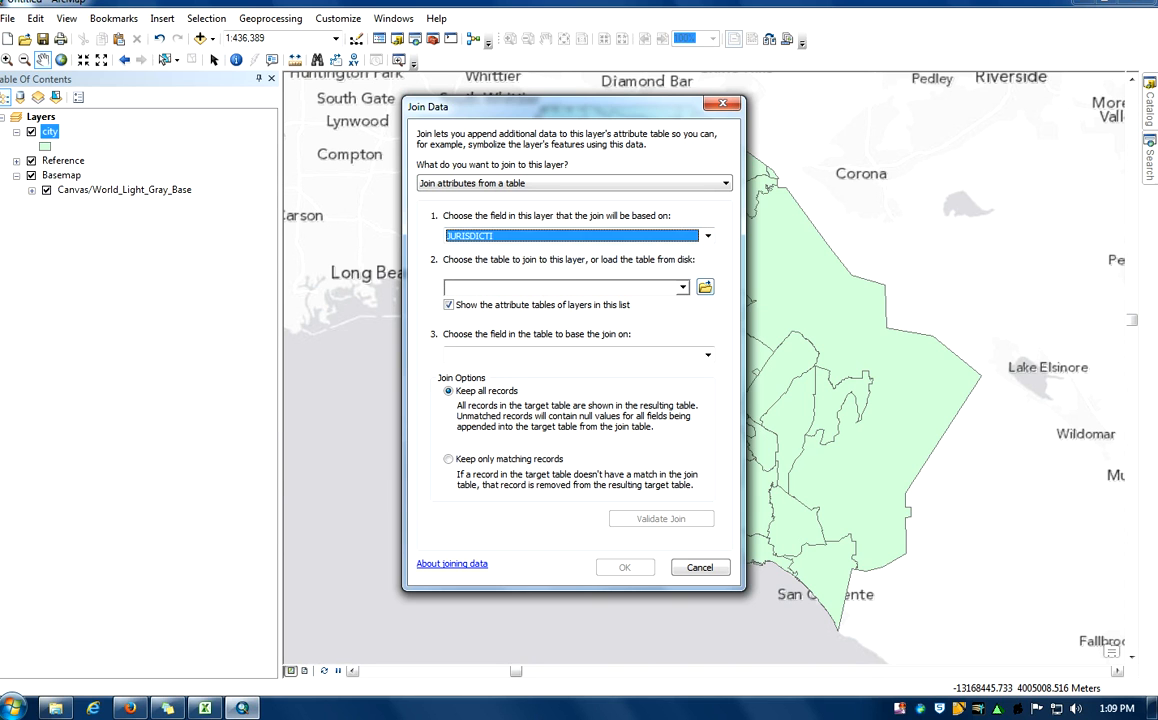
Load the Sheet1$ worksheet from the Excel workbook on the D:\ drive as the table to join.
click(705, 287)
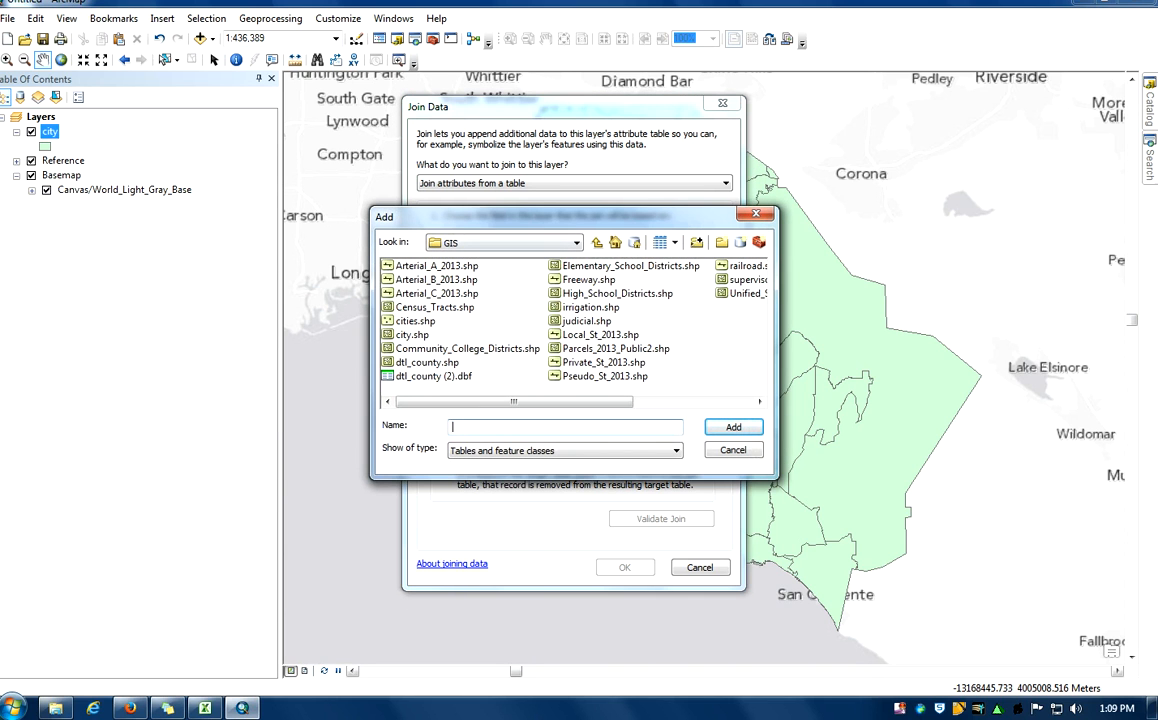
click(615, 243)
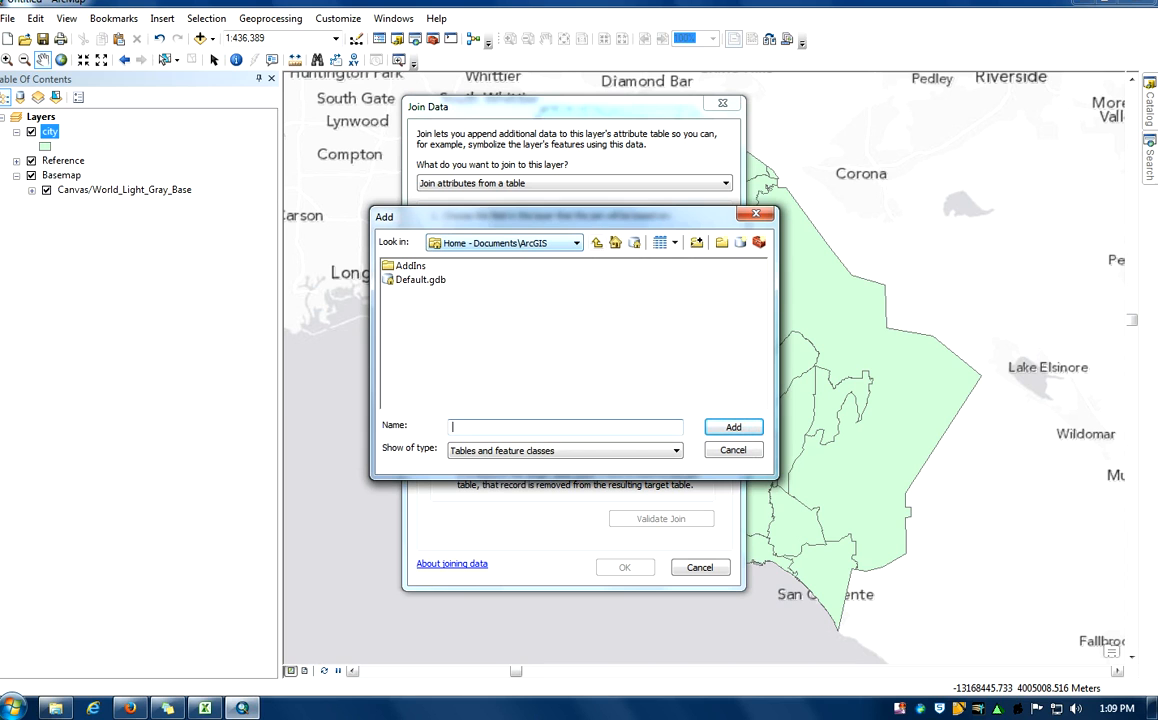
click(576, 243)
click(440, 269)
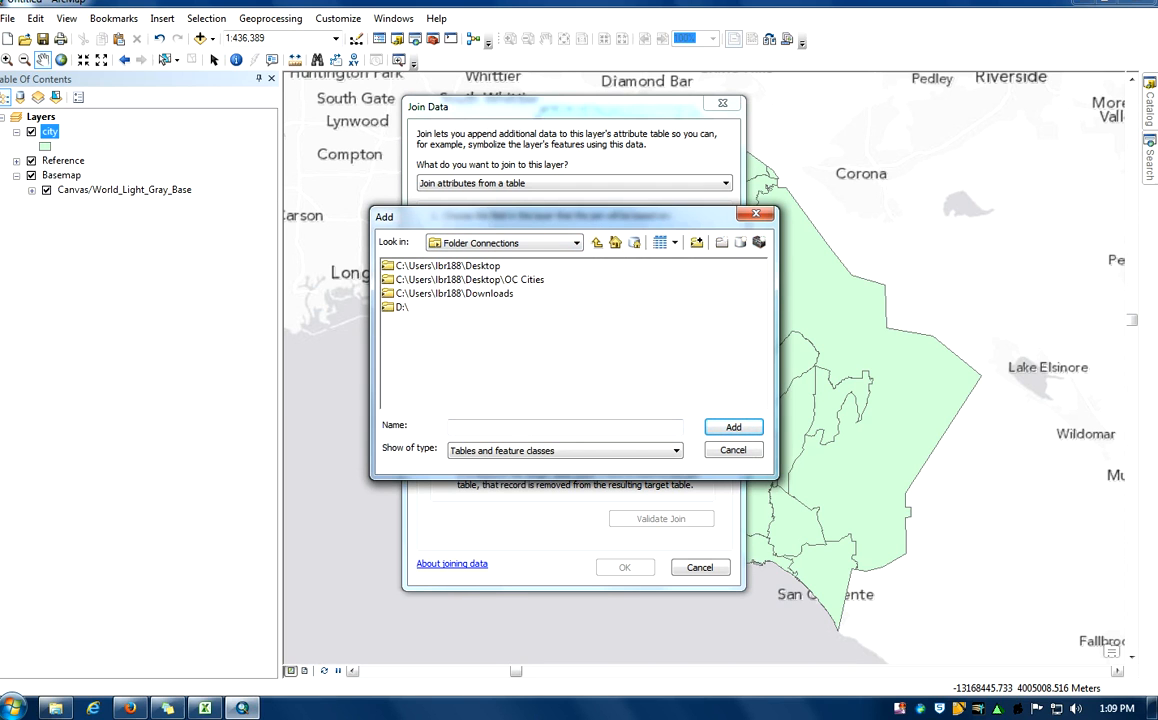
double_click(402, 307)
double_click(442, 307)
double_click(430, 266)
double_click(410, 266)
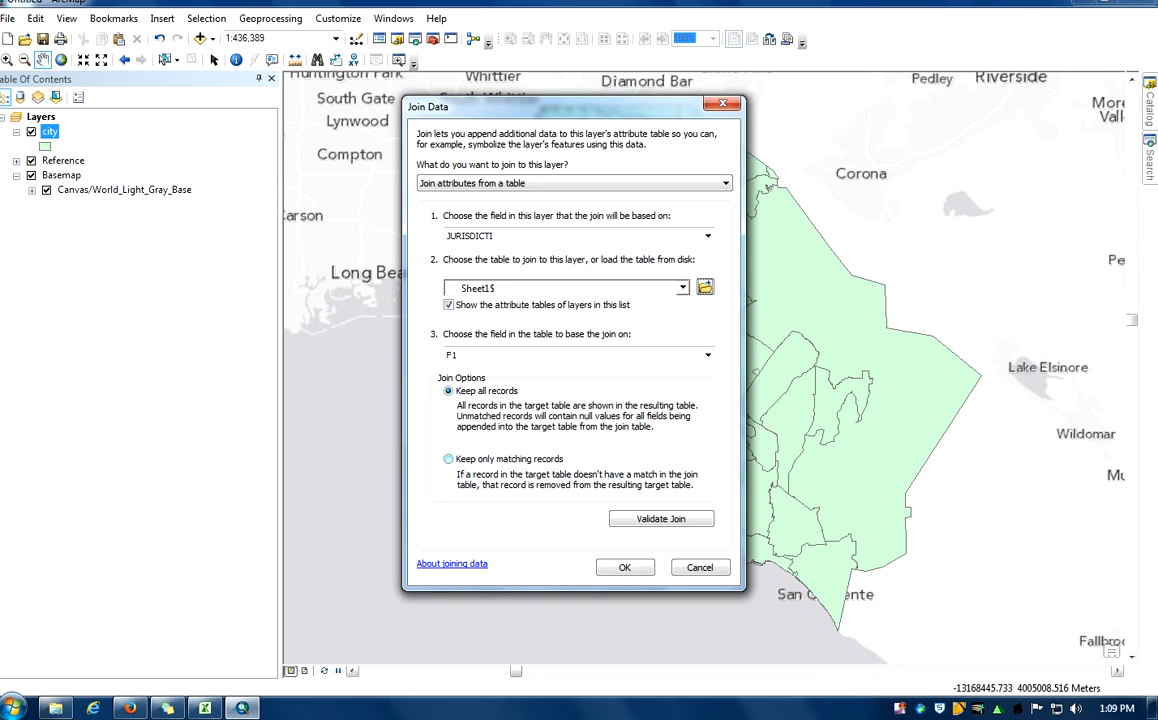
Set the join to keep only matching records, validate it, and apply it to the city layer.
click(448, 459)
click(661, 519)
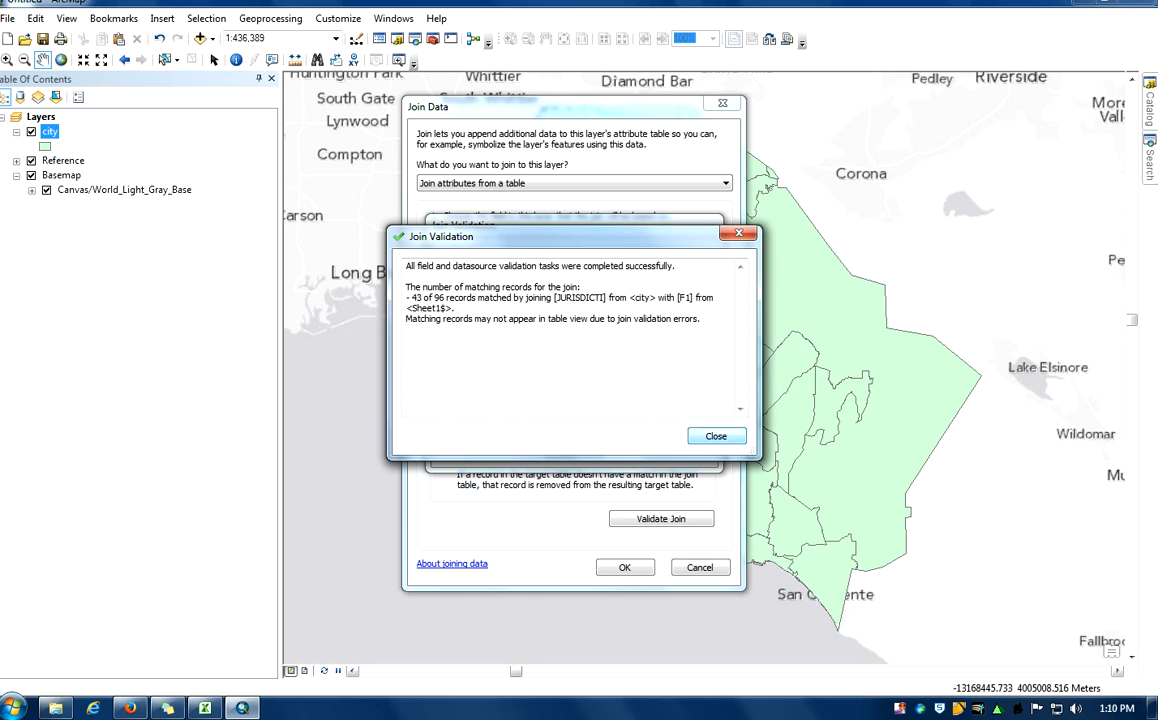
click(716, 436)
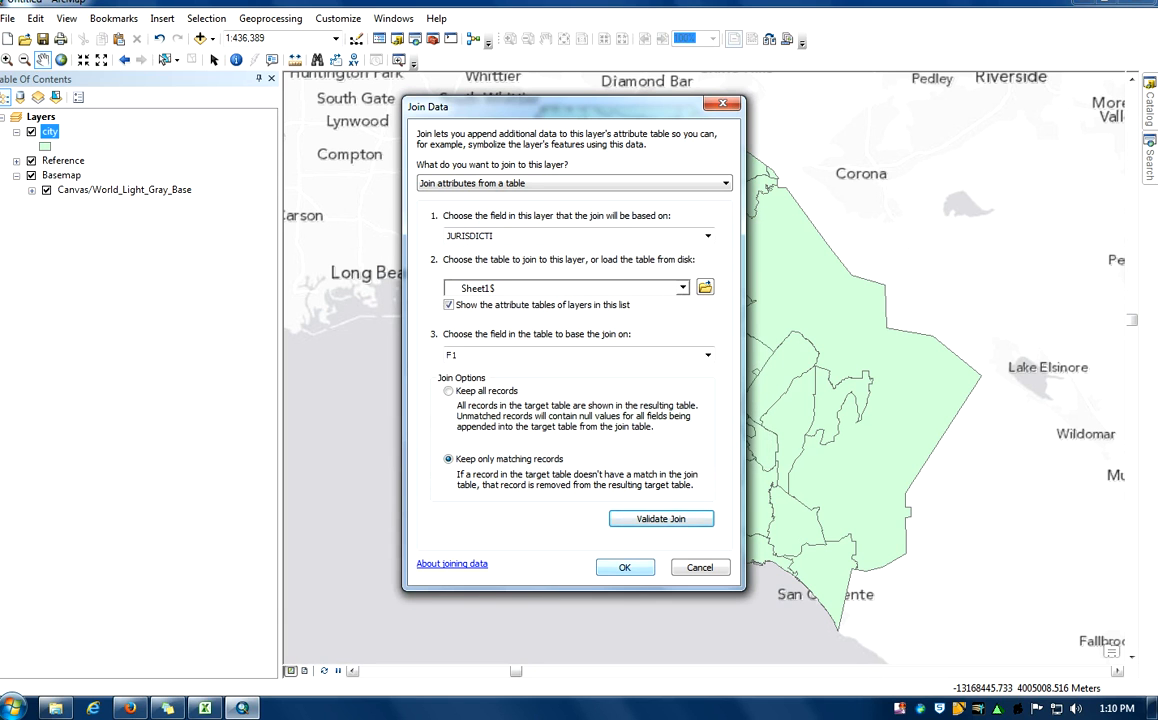
key(Return)
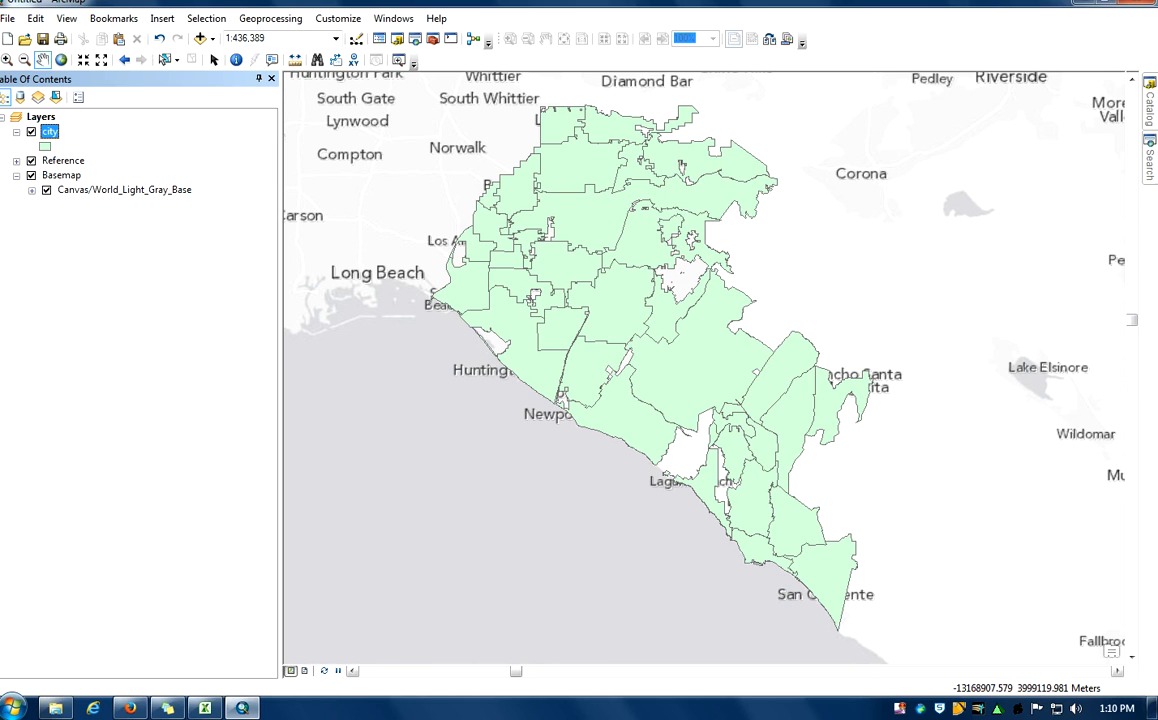
Open the city layer's attribute table, check the joined F1 and Med_income columns against the city names, and close it.
right_click(49, 132)
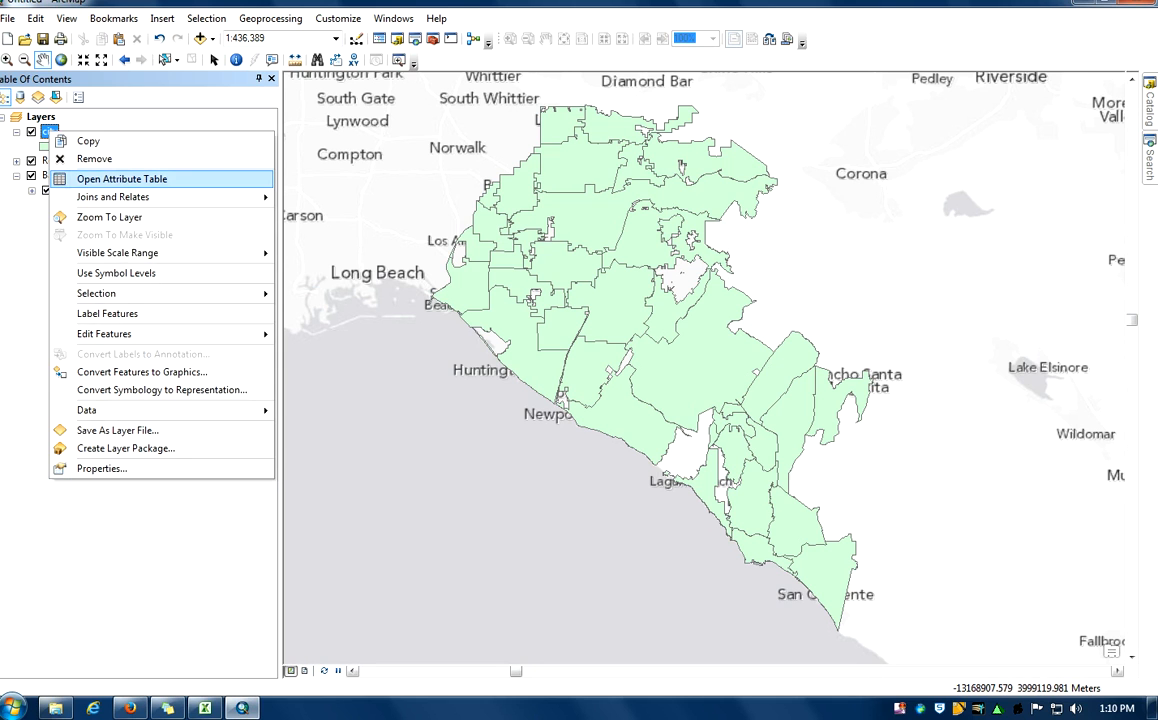
click(122, 179)
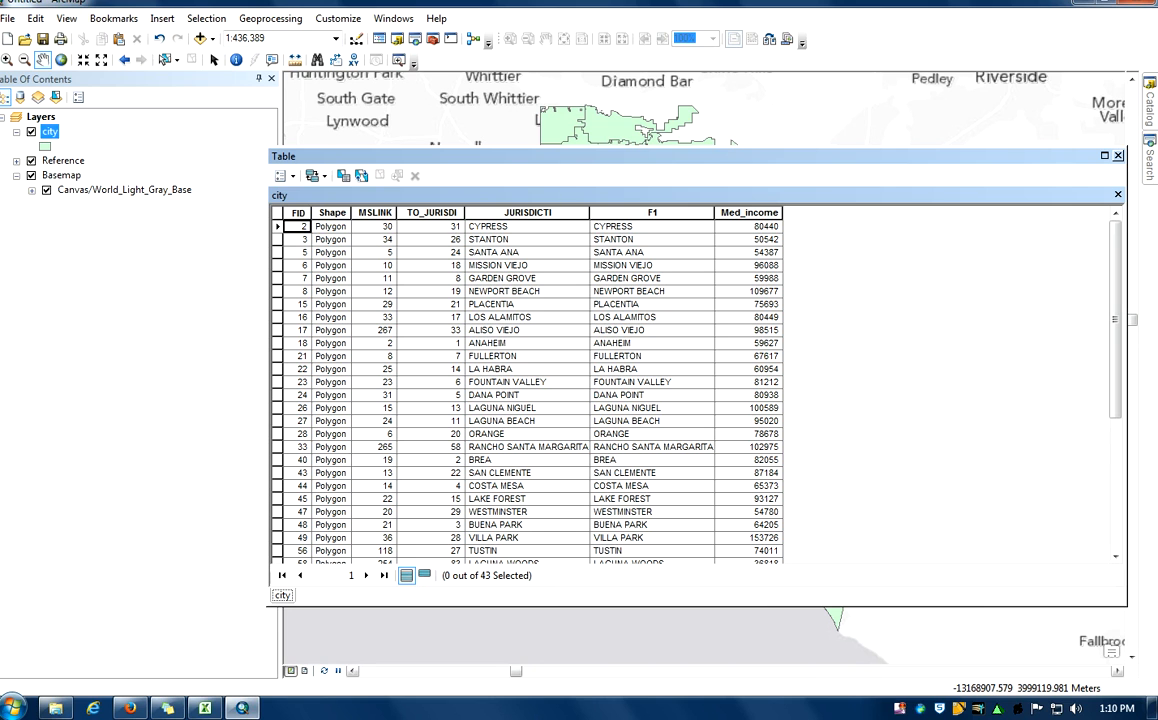
scroll(640, 390, down, 2)
scroll(640, 390, up, 4)
scroll(640, 390, down, 6)
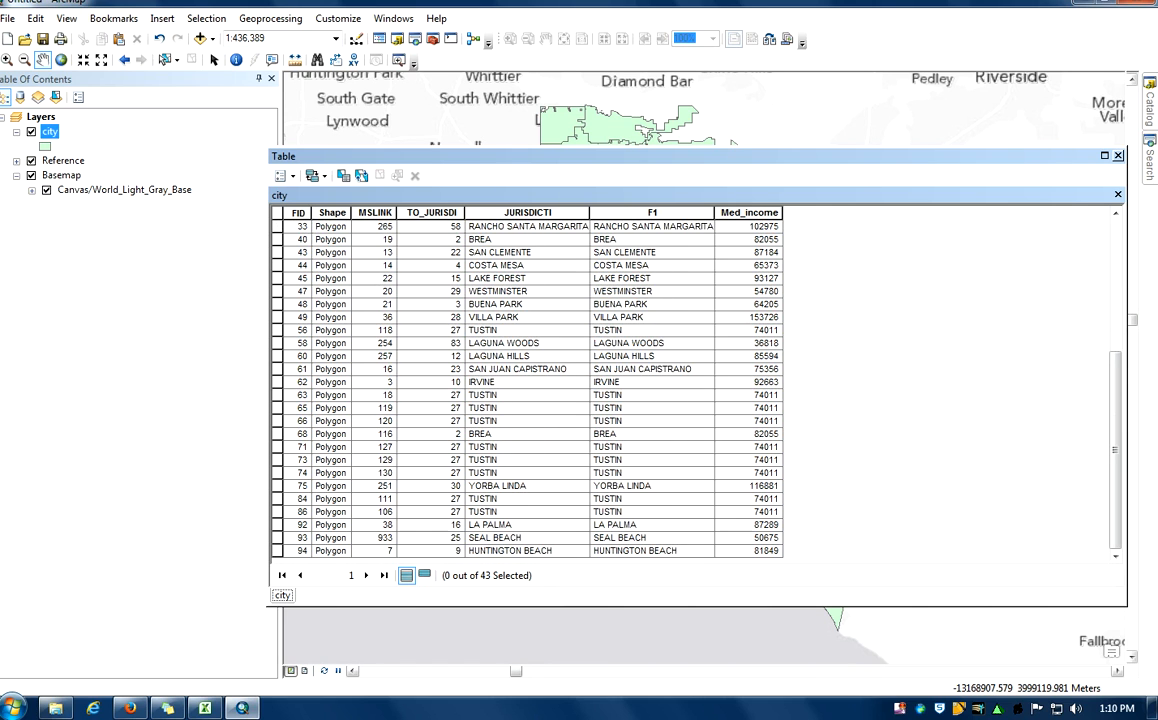
click(1118, 156)
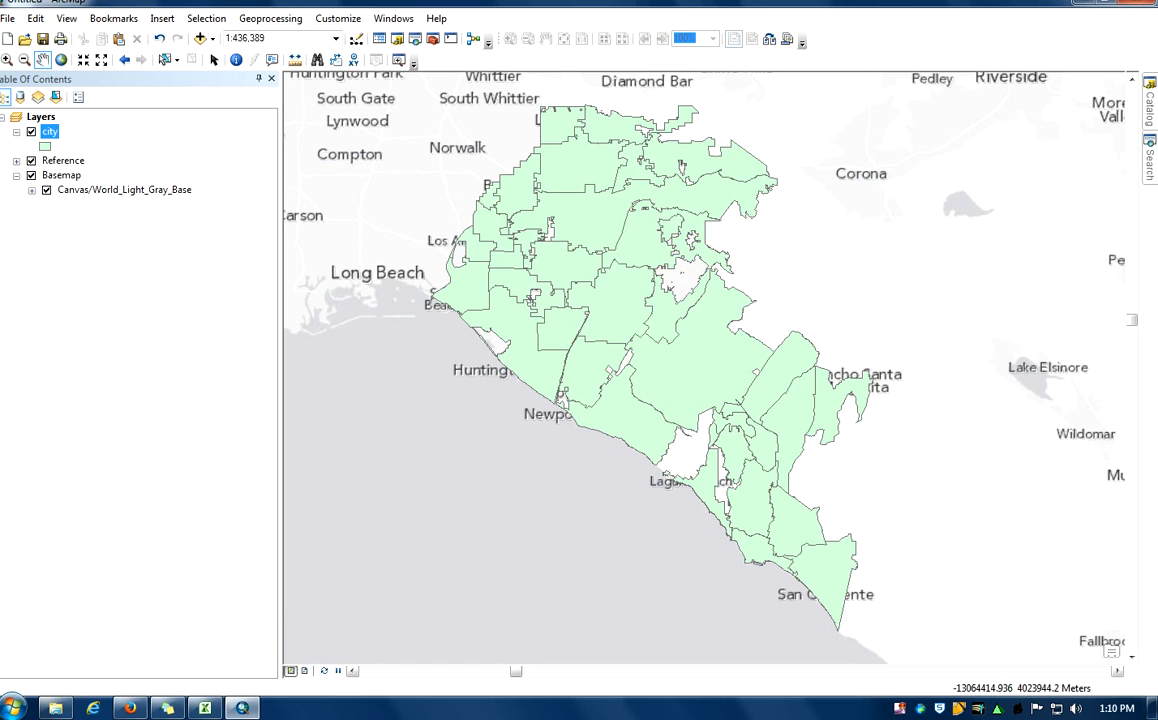
Open the symbology settings in the city layer's properties.
right_click(49, 132)
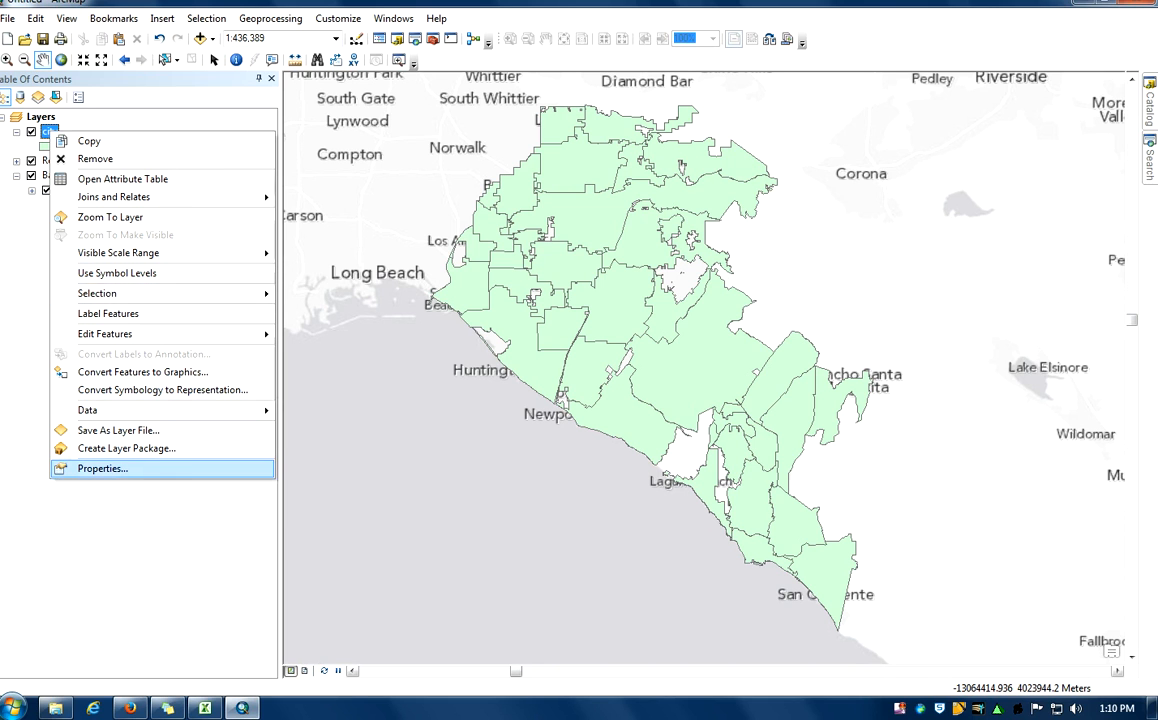
click(103, 468)
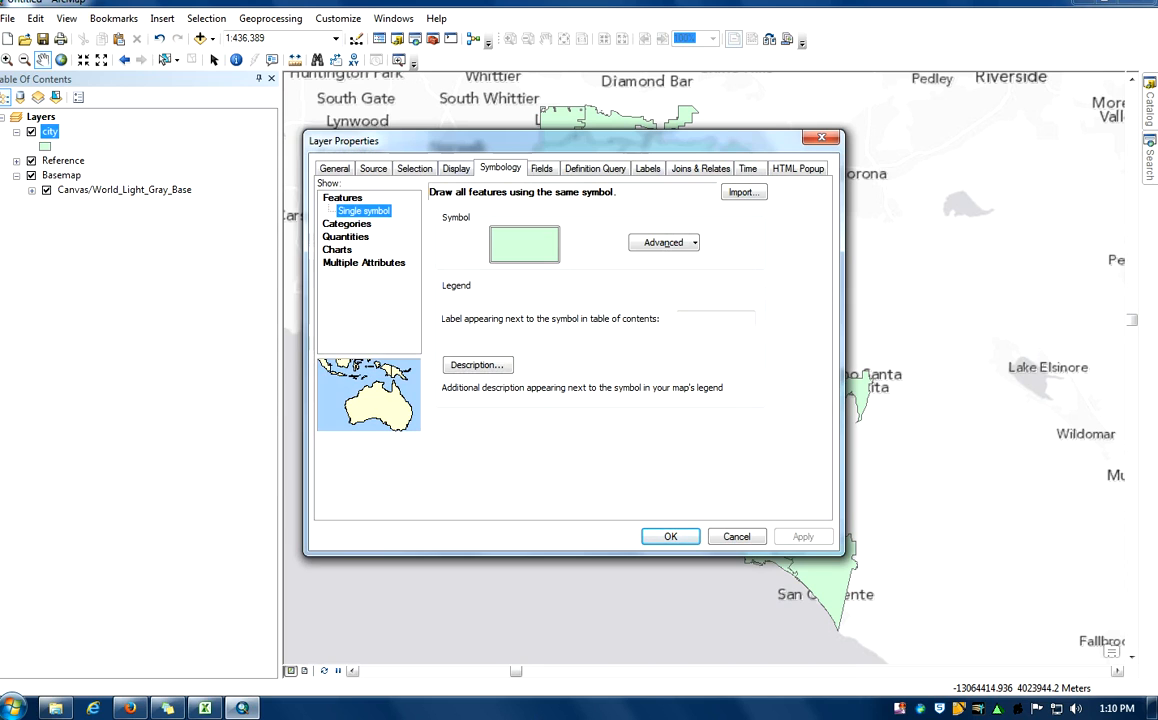
click(524, 244)
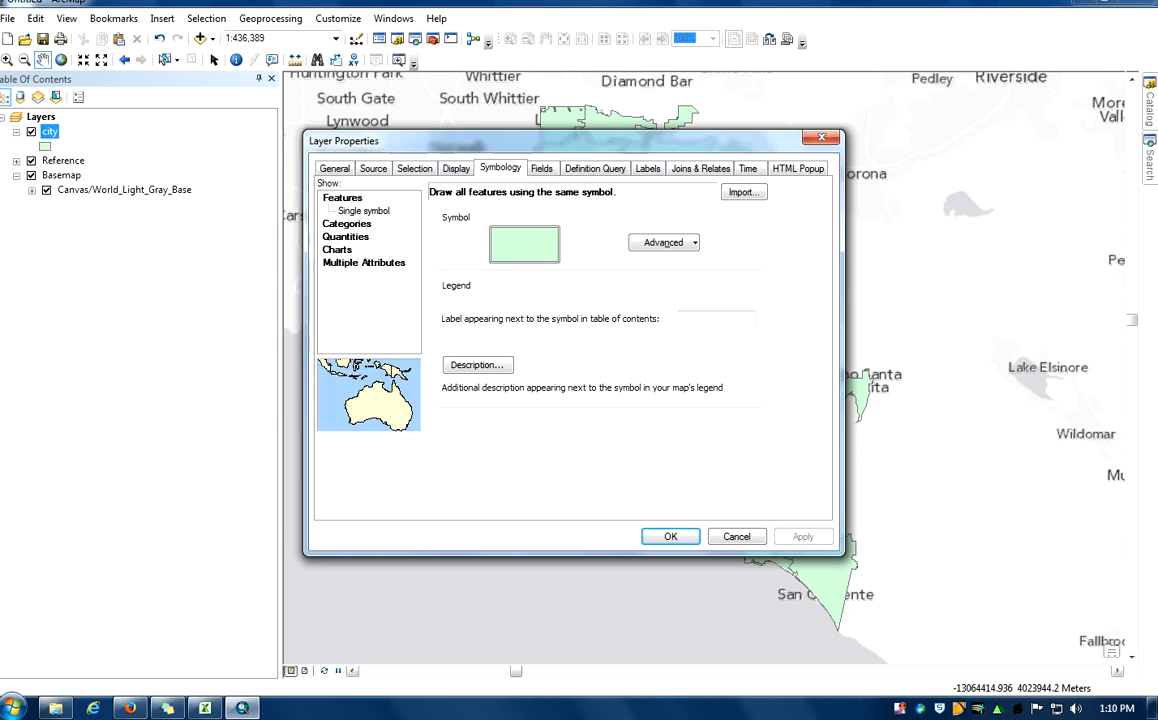